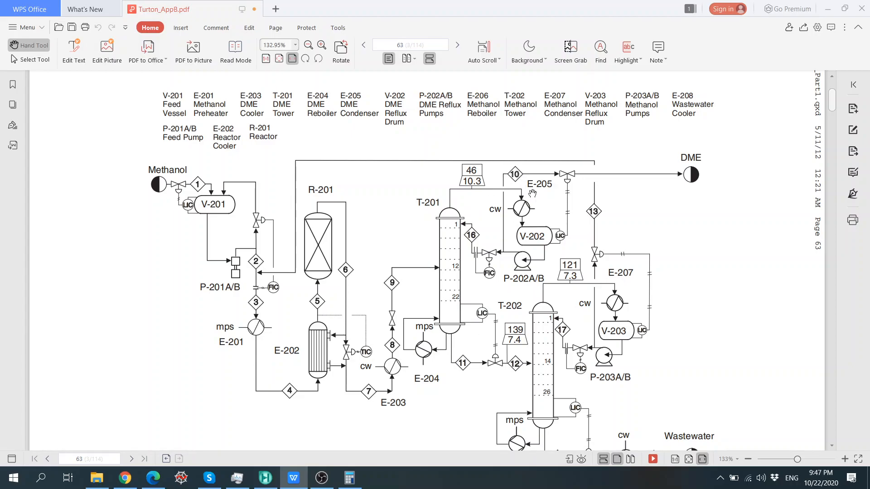
# Examine the Unit 200 stream table and return to the DME process flow diagram in the PDF
pyautogui.scroll(-10, 479, 292)
pyautogui.scroll(-4, 481, 284)
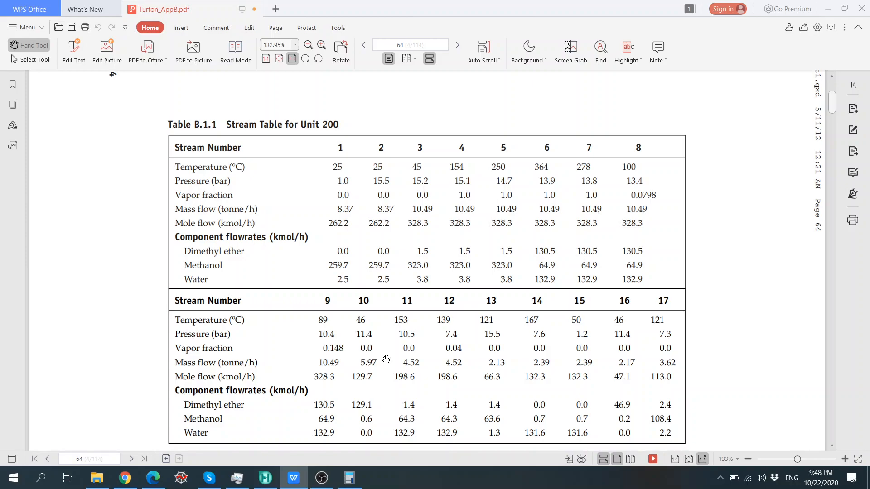
pyautogui.scroll(6, 542, 276)
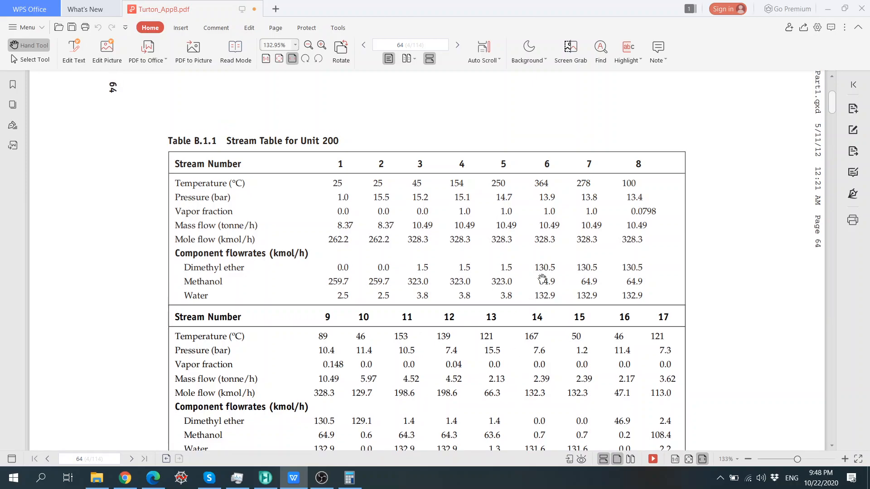
pyautogui.scroll(5, 543, 267)
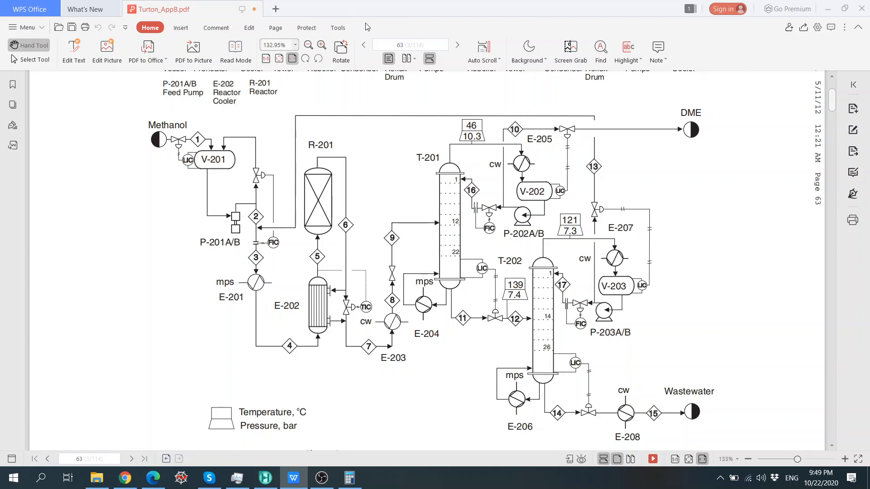
# Switch between the Skype call's shared HYSYS screen and the PDF to compare the column inputs with tower T-201 in the flow diagram
pyautogui.click(209, 478)
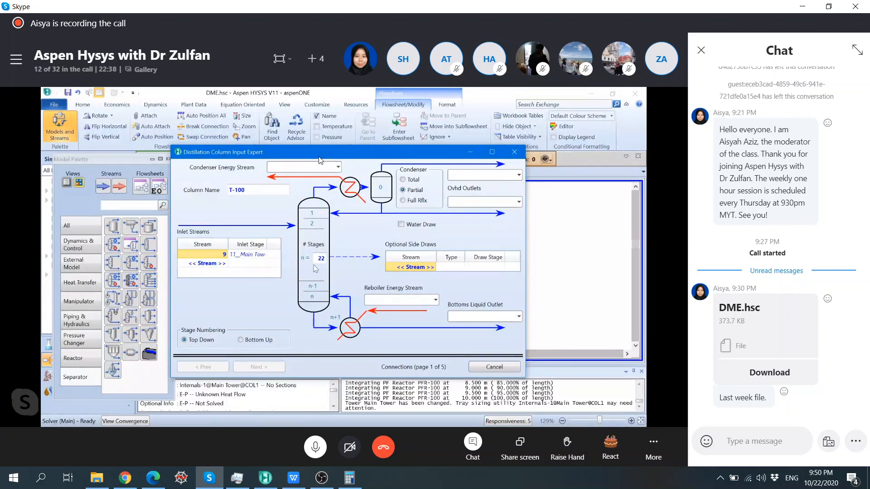
pyautogui.click(294, 478)
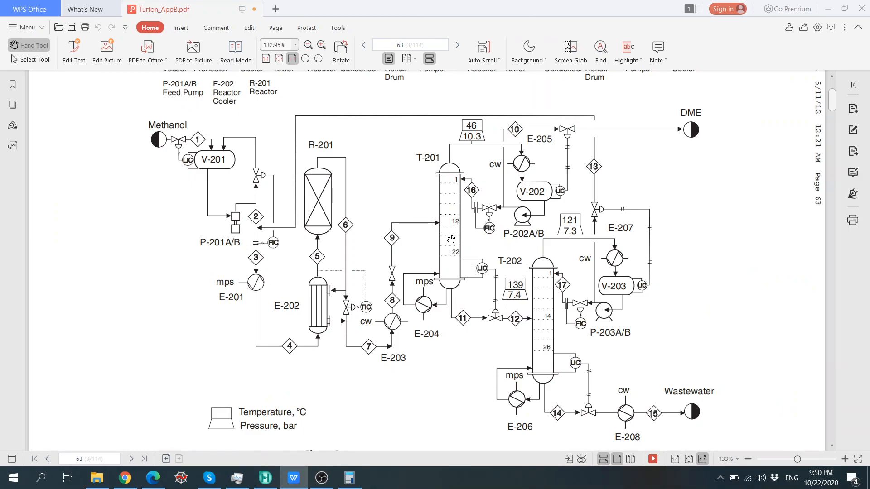
pyautogui.click(218, 483)
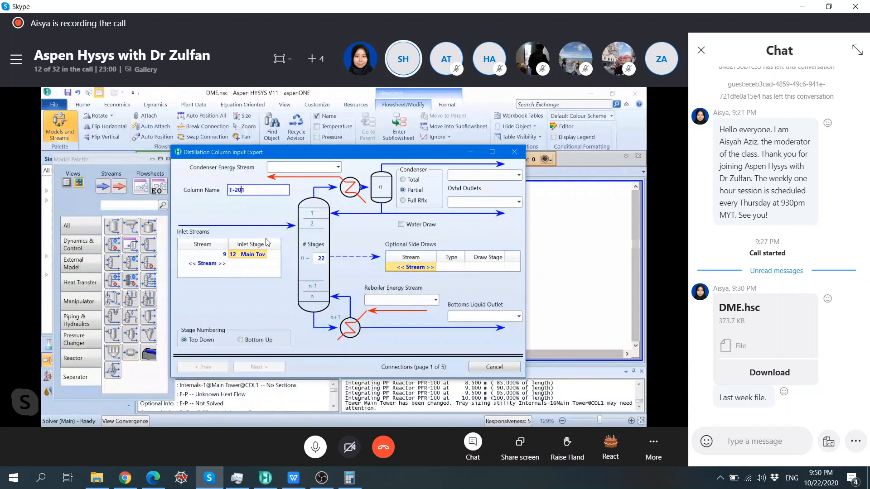
pyautogui.click(294, 478)
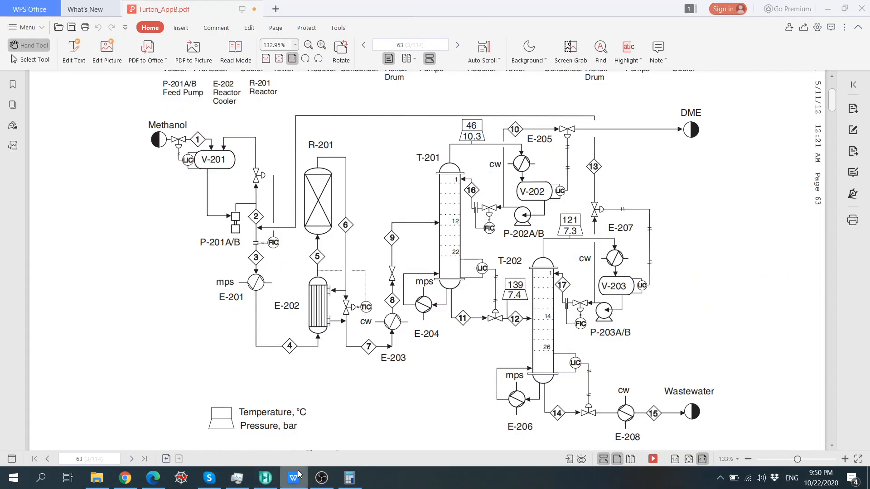
pyautogui.click(294, 478)
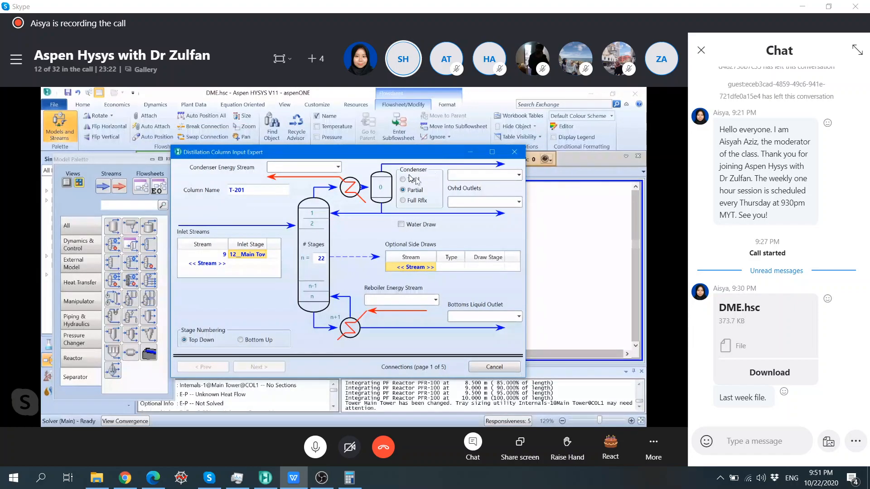
# Set the T-201 condenser type to Total and name its condenser energy stream EE-205
pyautogui.click(410, 179)
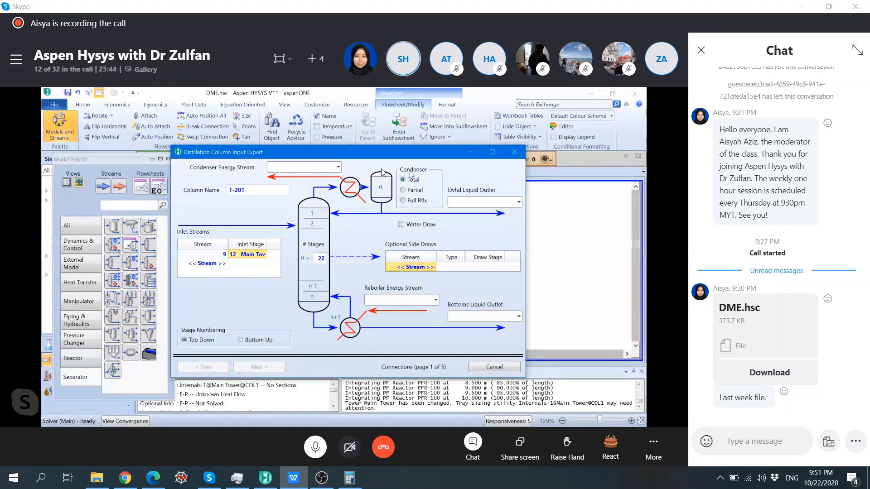
pyautogui.click(404, 191)
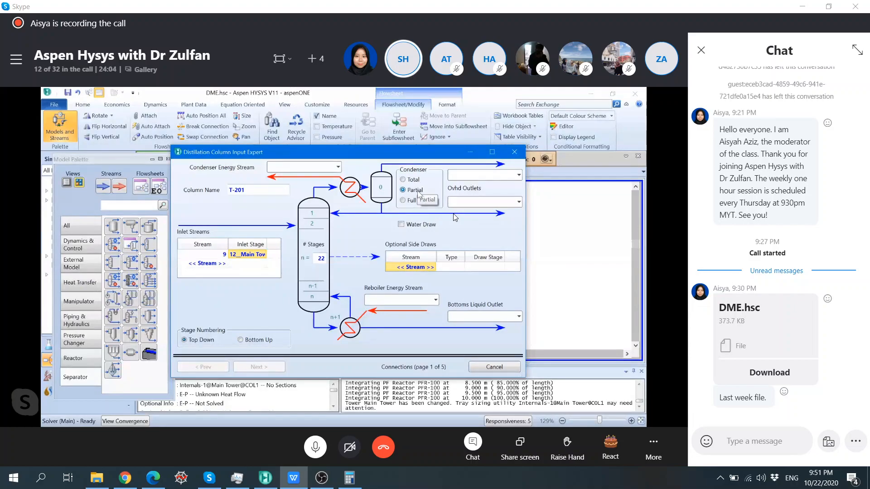
pyautogui.click(404, 181)
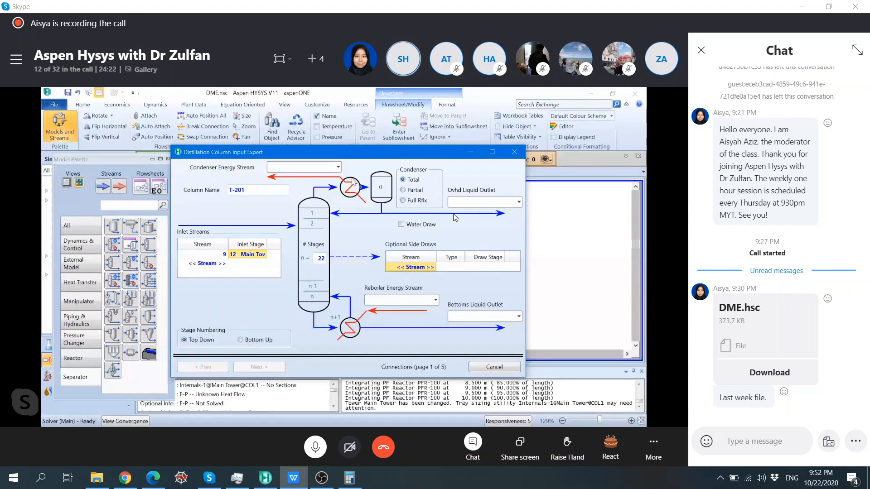
pyautogui.write('EE-2')
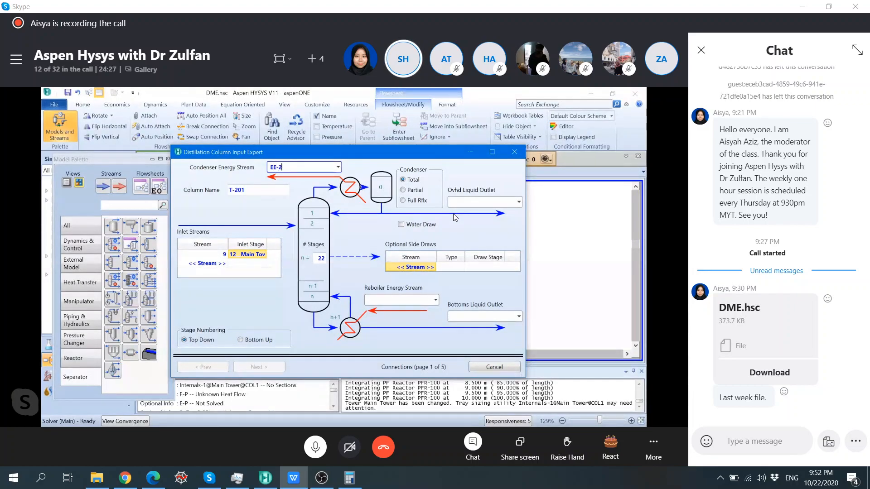
pyautogui.press('BackSpace')
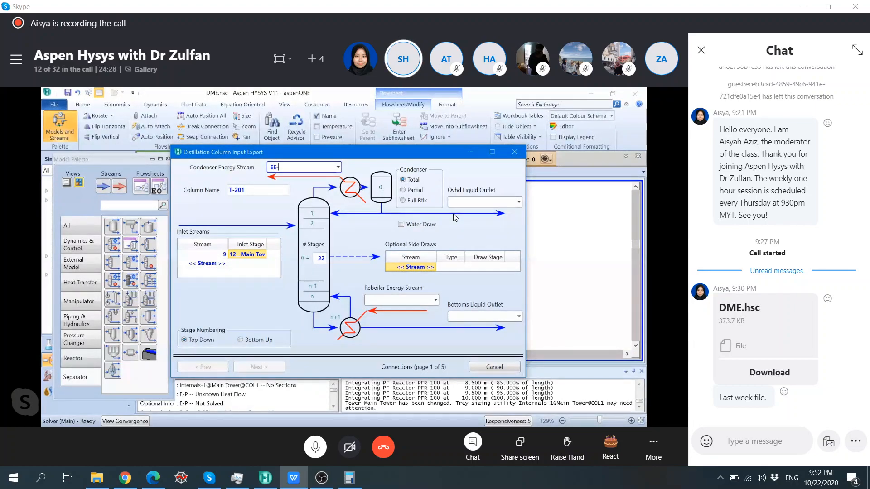
pyautogui.write('205')
pyautogui.press('Return')
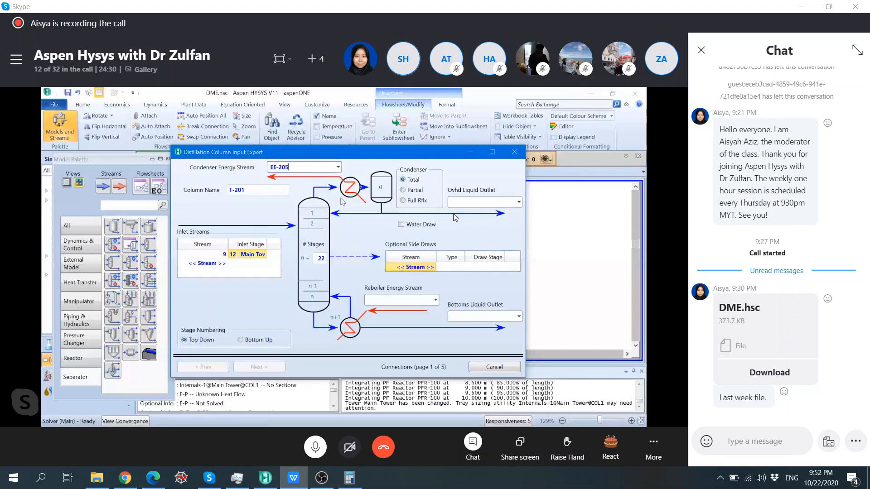
# Assign stream 10 as the overhead liquid outlet of column T-201
pyautogui.click(491, 200)
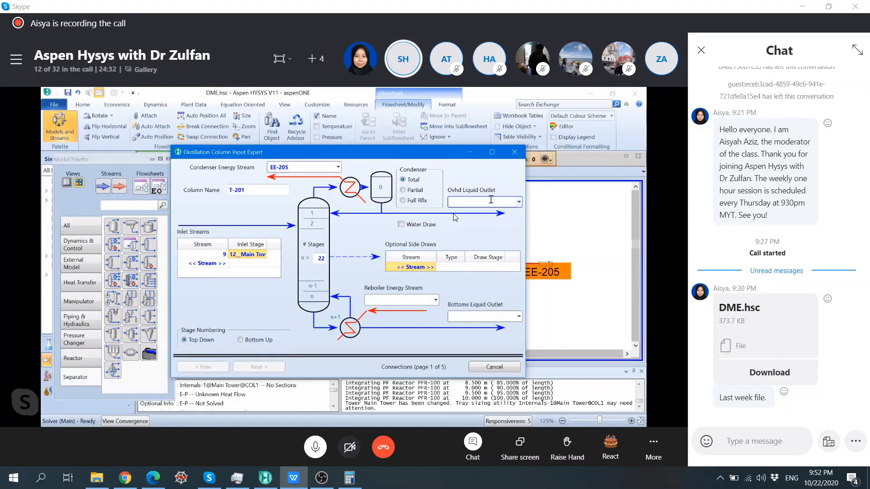
pyautogui.write('10')
pyautogui.press('Return')
pyautogui.click(433, 268)
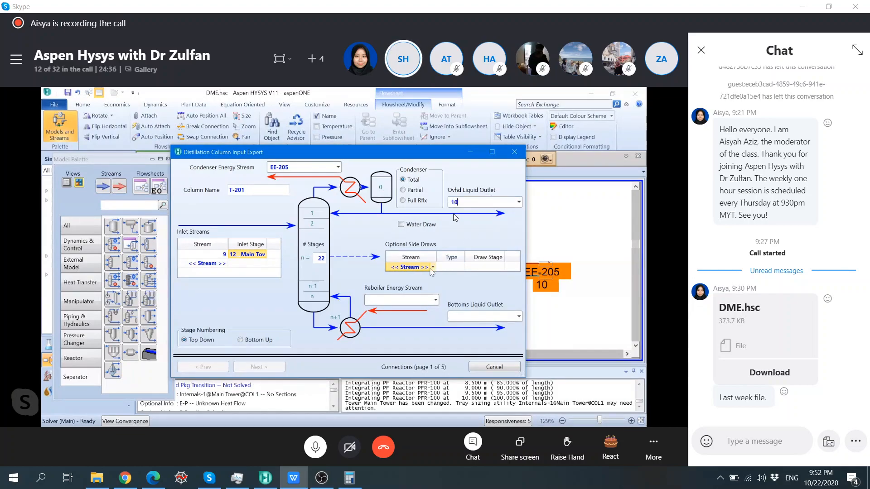
# Name the reboiler energy stream EE-204 and assign stream 11 as the bottoms liquid outlet
pyautogui.click(420, 301)
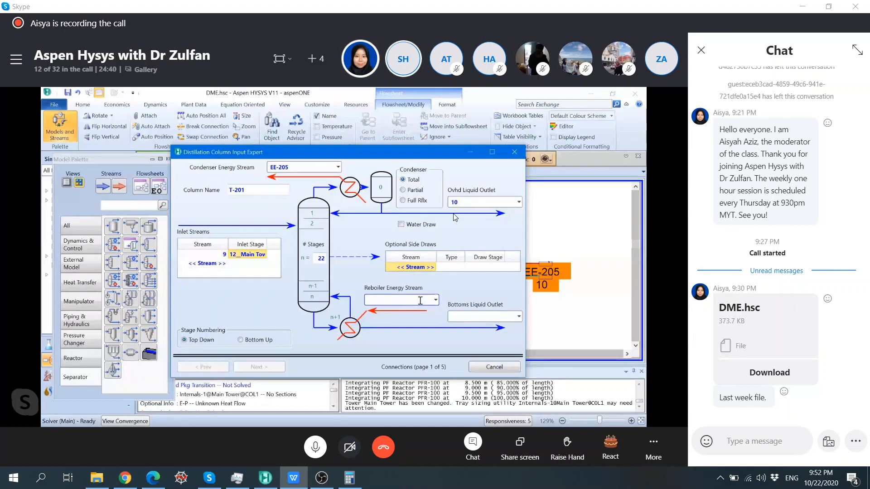
pyautogui.write('EE-20')
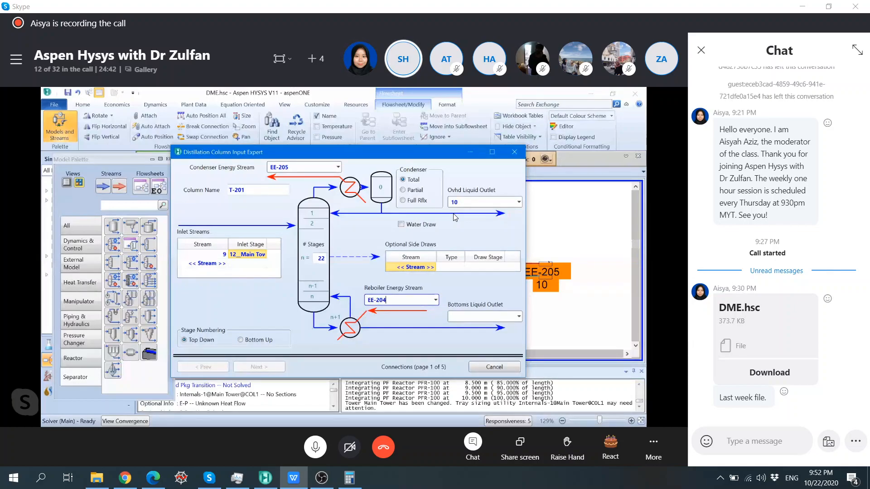
pyautogui.write('4')
pyautogui.press('Return')
pyautogui.click(483, 316)
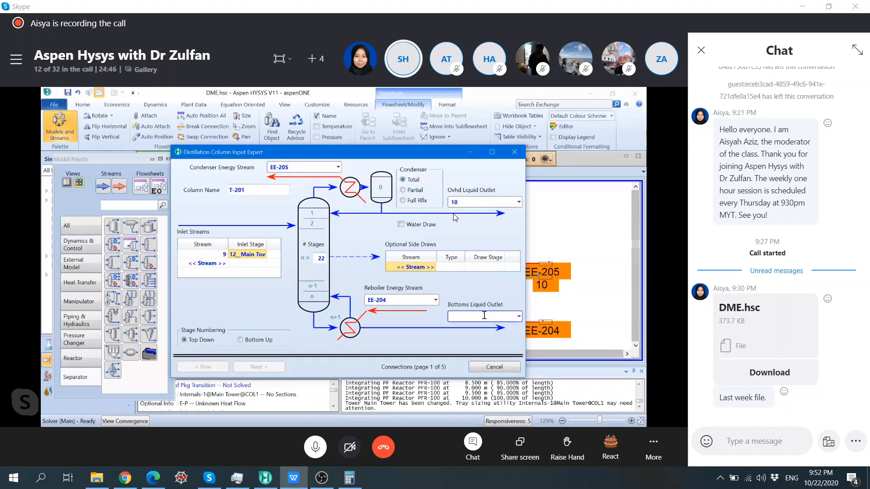
pyautogui.write('11')
pyautogui.press('Return')
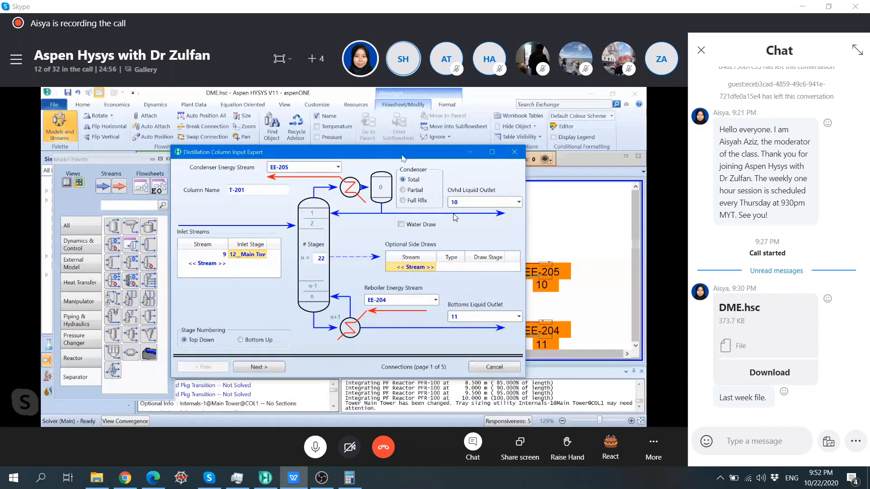
# Accept the column connections and the Circulation without baffle reboiler with Heater type, continuing to the pressure profile
pyautogui.moveTo(399, 153); pyautogui.dragTo(294, 147)
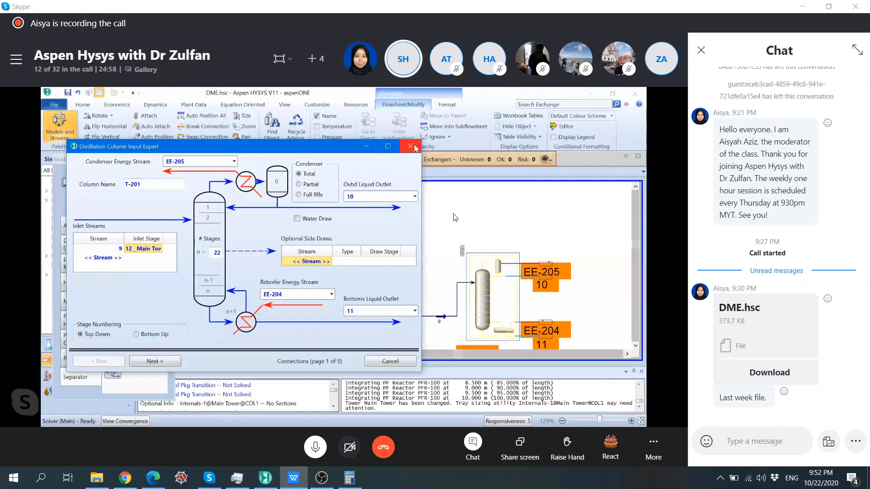
pyautogui.moveTo(349, 149); pyautogui.dragTo(433, 141)
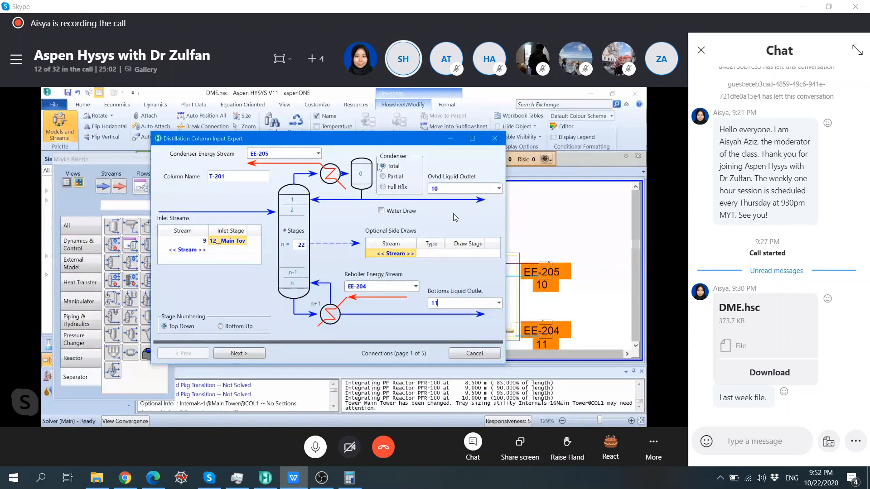
pyautogui.moveTo(394, 140); pyautogui.dragTo(404, 150)
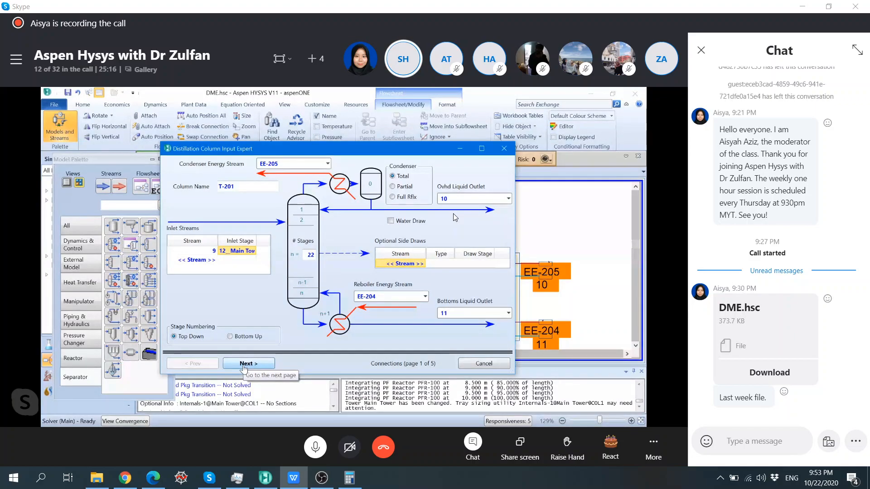
pyautogui.click(245, 364)
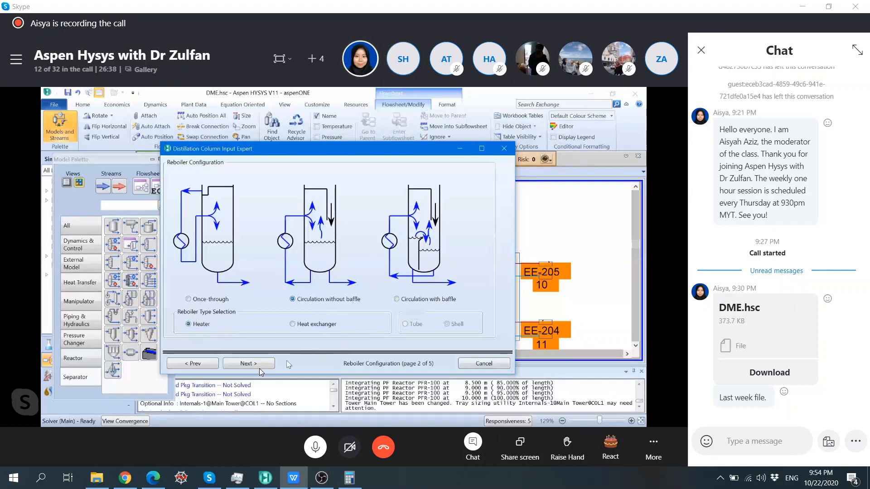
pyautogui.click(245, 363)
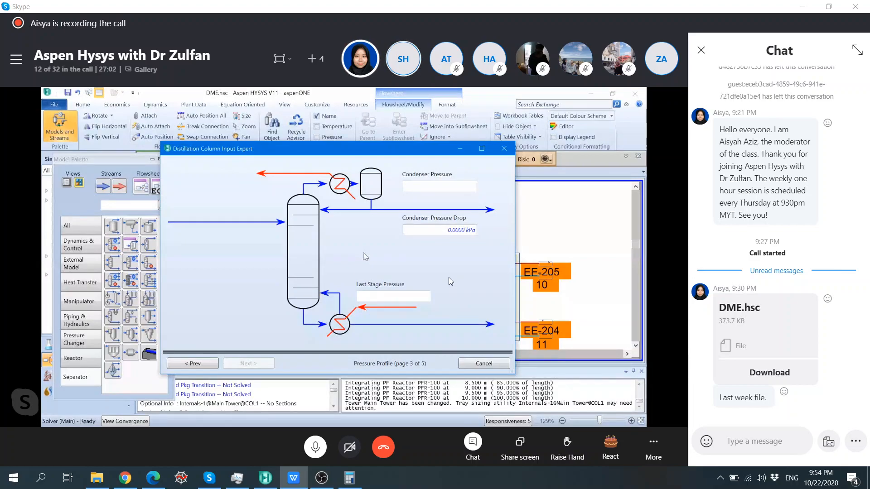
# Set the condenser pressure of T-201 to 10.3 bar
pyautogui.click(427, 186)
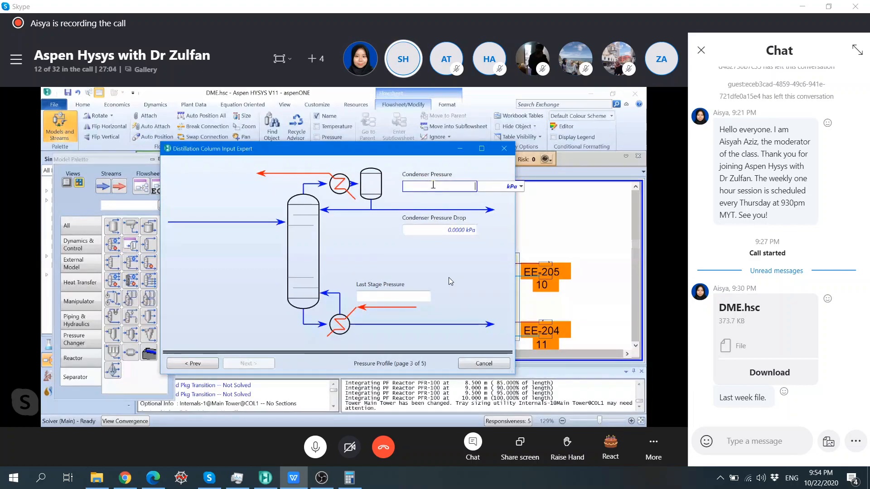
pyautogui.write('10.3')
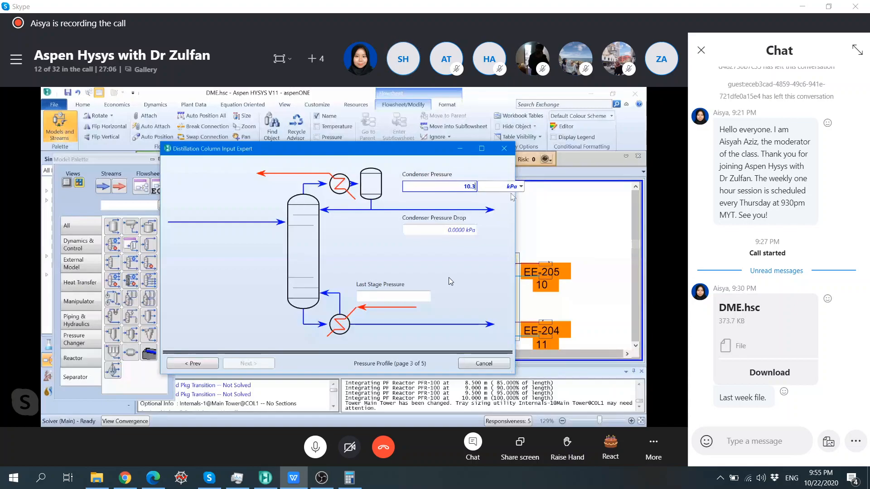
pyautogui.click(521, 187)
pyautogui.click(499, 239)
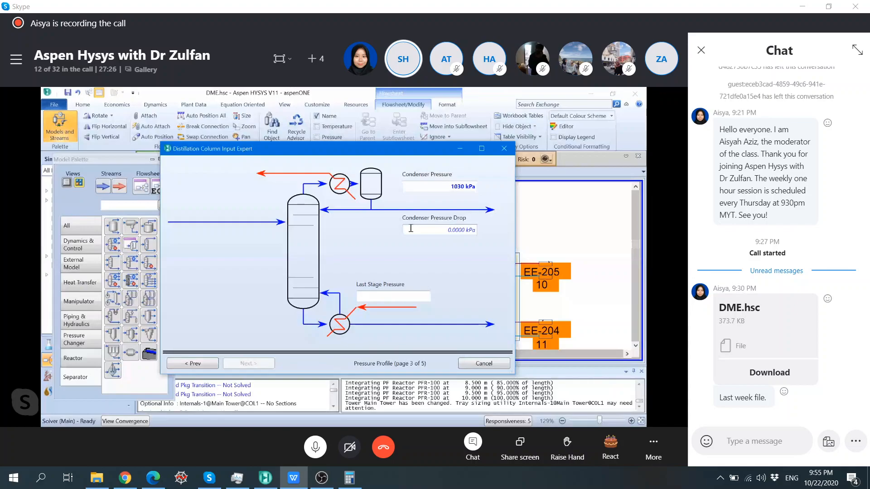
# Set the last stage pressure of the column to 10.5 bar
pyautogui.click(393, 298)
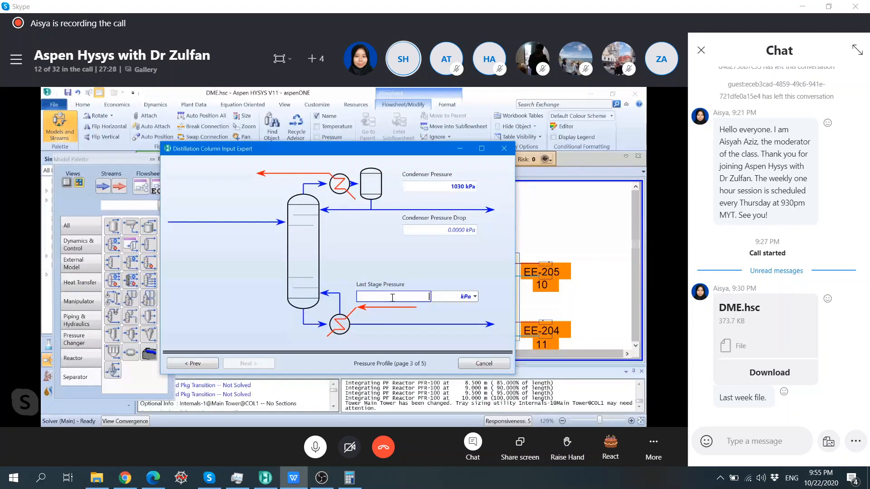
pyautogui.write('10.5')
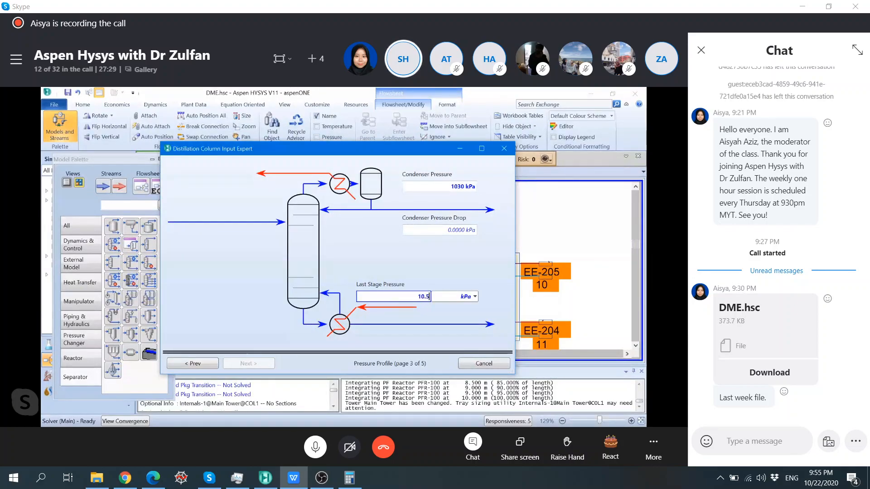
pyautogui.click(475, 296)
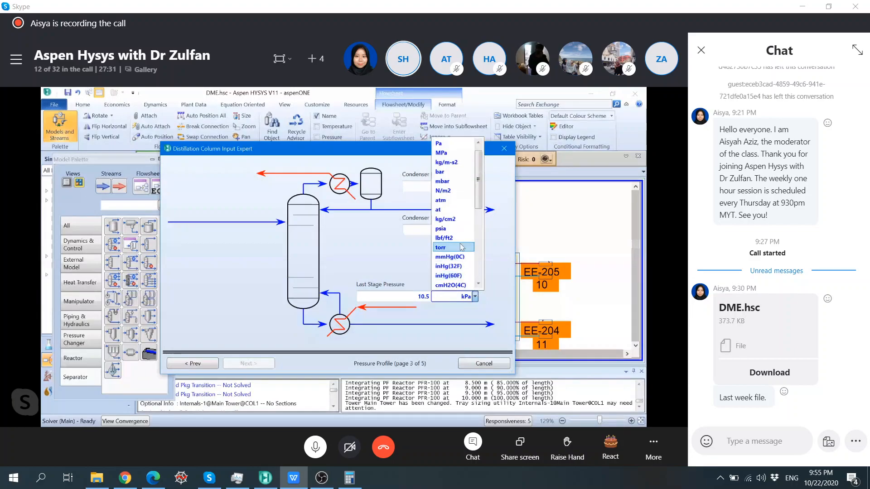
pyautogui.click(466, 176)
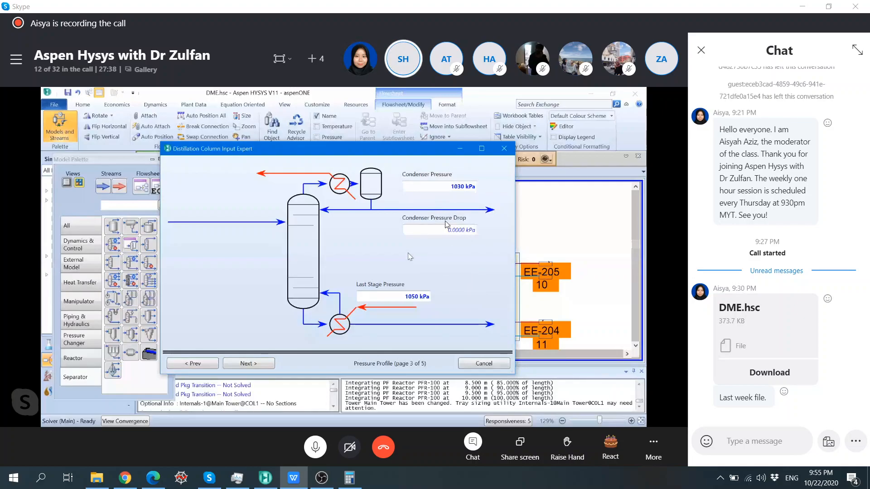
# Finish the column input with the optional temperature estimates, liquid rate and reflux ratio left blank
pyautogui.click(259, 368)
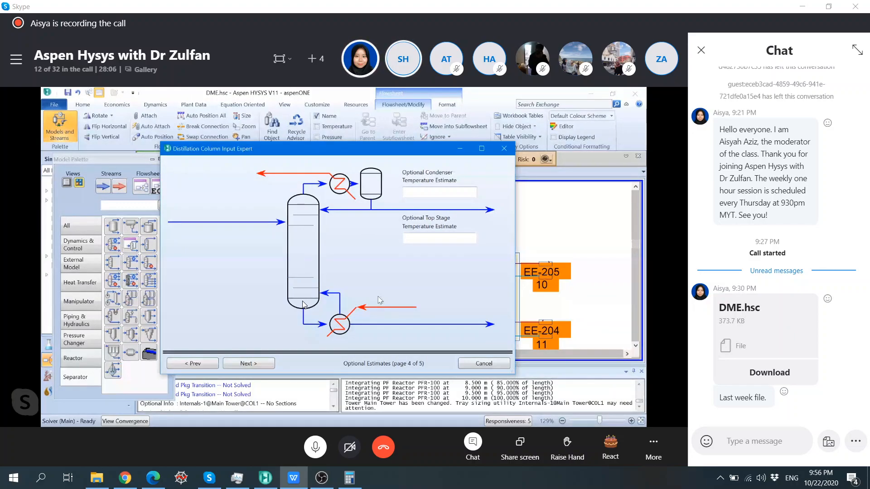
pyautogui.click(248, 364)
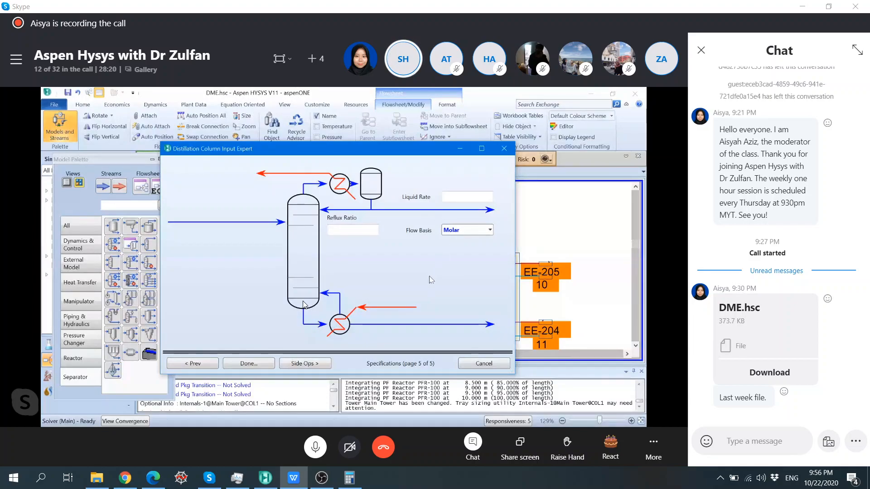
pyautogui.click(261, 363)
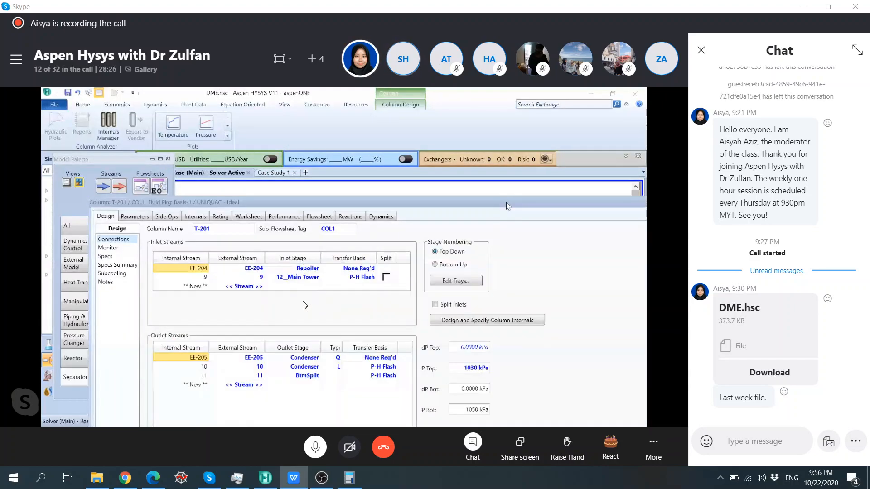
# Look through T-201's connections, monitor, pressure profile, flowsheet setup and column internals
pyautogui.moveTo(507, 207); pyautogui.dragTo(458, 99)
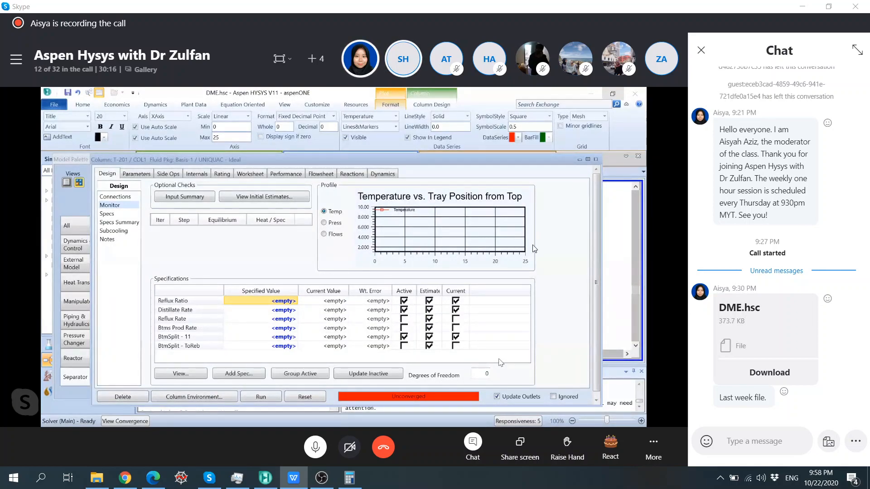
pyautogui.click(192, 338)
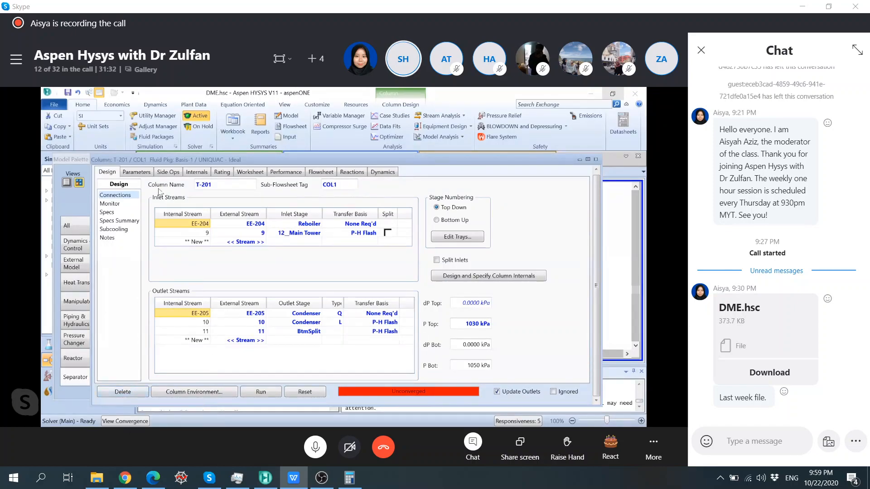
pyautogui.click(137, 172)
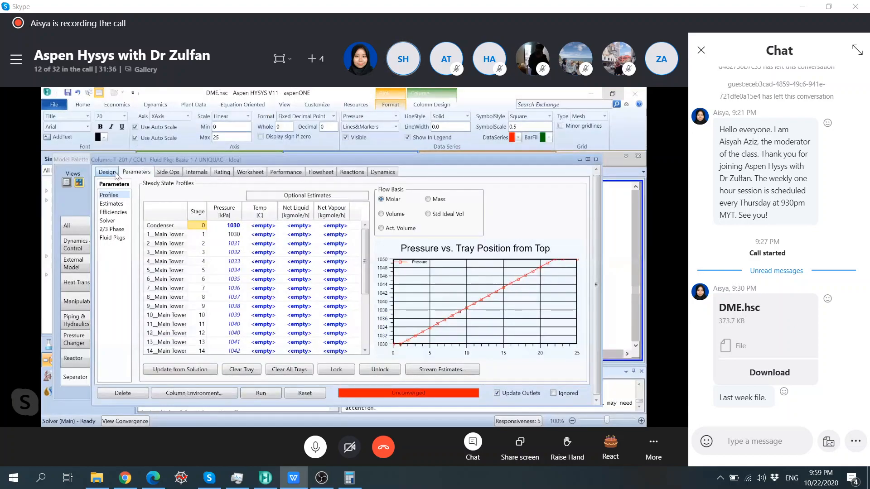
pyautogui.click(115, 174)
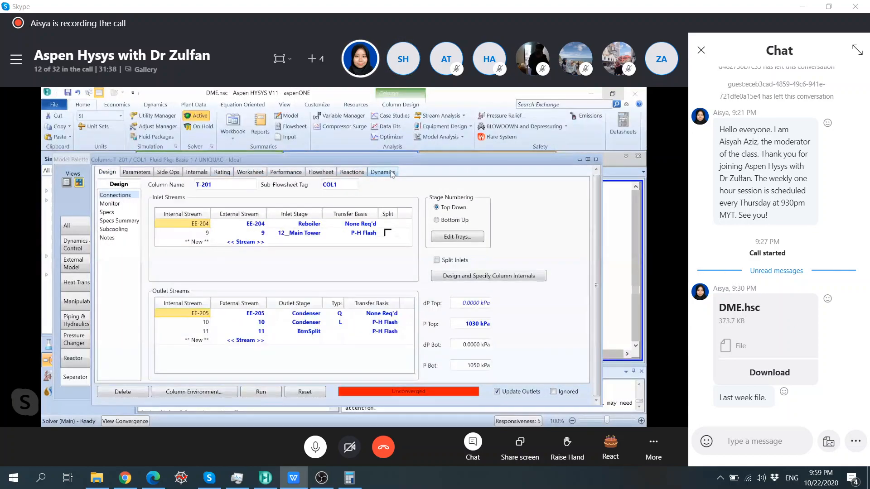
pyautogui.click(325, 174)
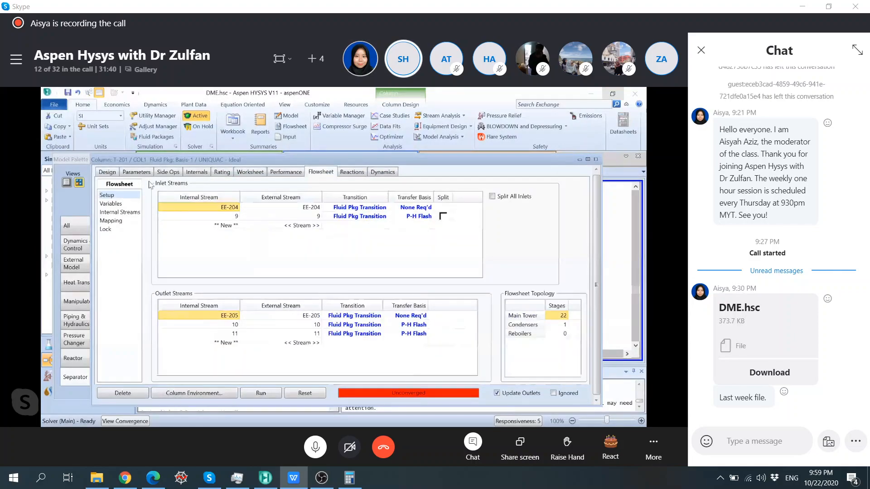
pyautogui.click(107, 172)
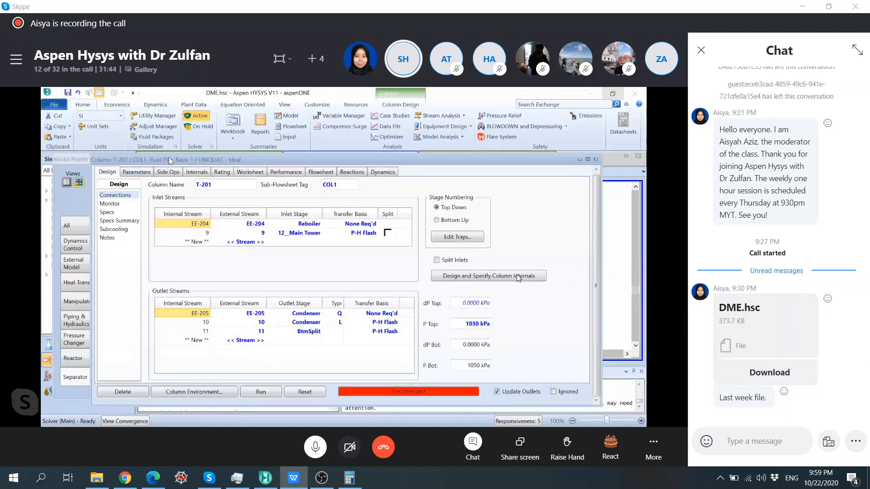
pyautogui.moveTo(171, 161)
pyautogui.mouseDown()
pyautogui.moveTo(325, 219)
pyautogui.moveTo(344, 236)
pyautogui.moveTo(172, 156)
pyautogui.mouseUp()
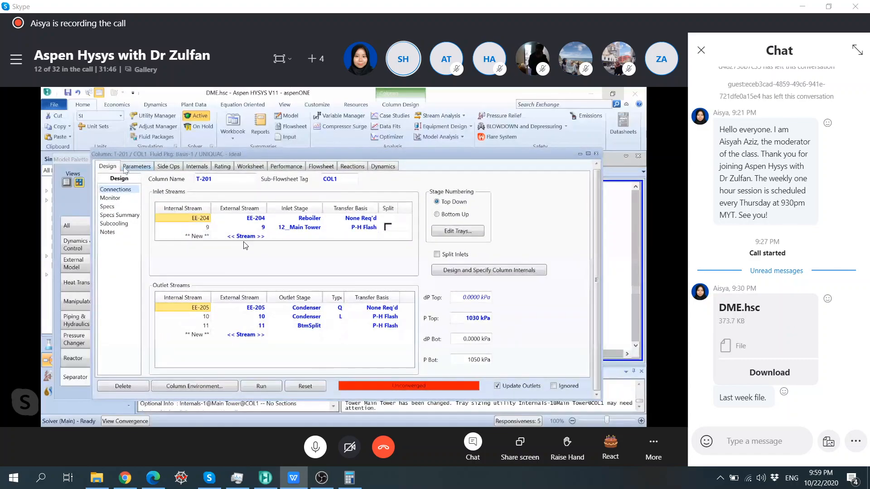
pyautogui.click(131, 167)
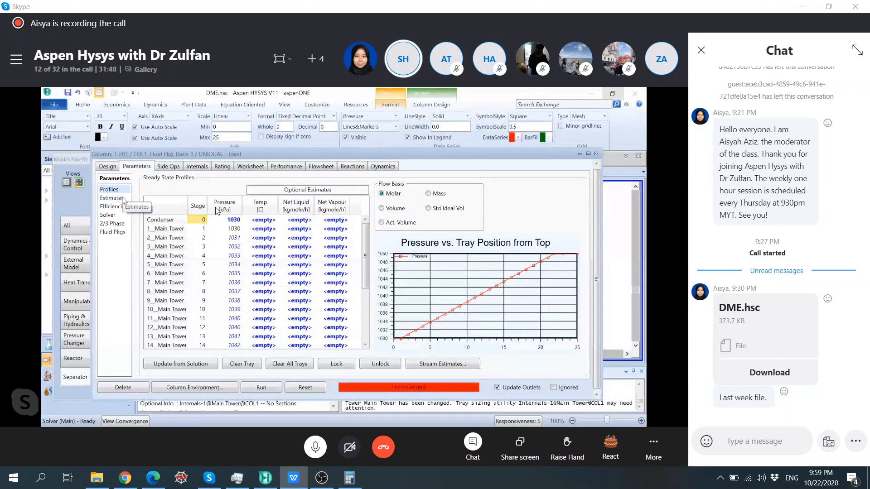
pyautogui.click(200, 168)
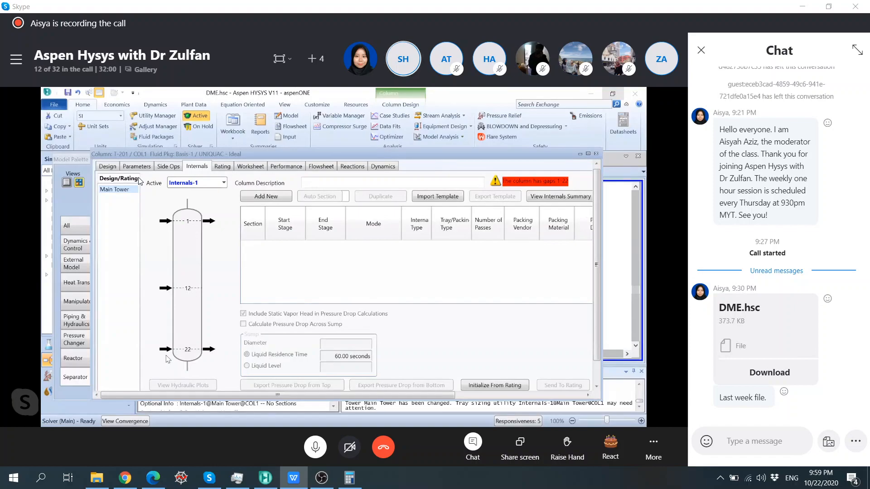
pyautogui.click(109, 167)
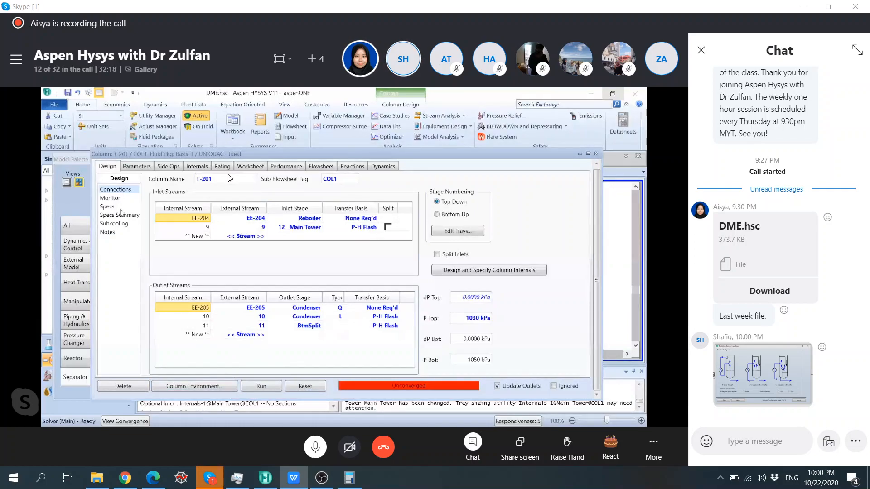
# Examine T-201's column specifications, specification summary and subcooling settings
pyautogui.click(106, 208)
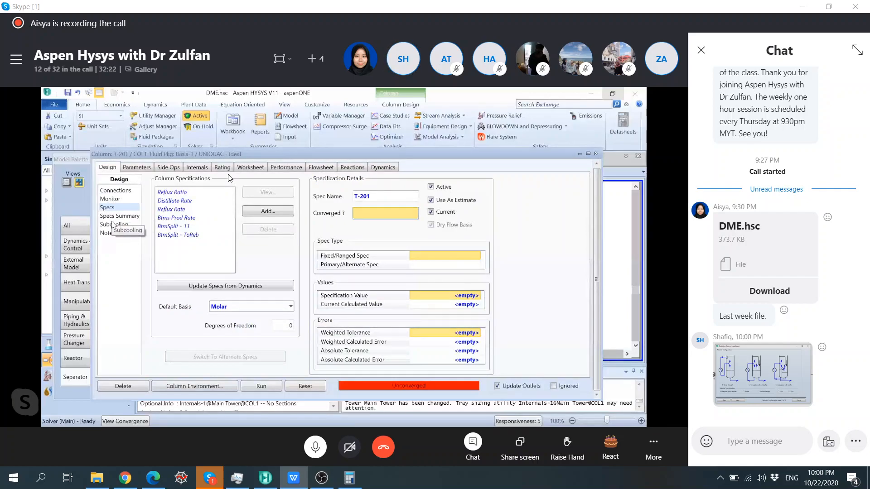
pyautogui.click(116, 217)
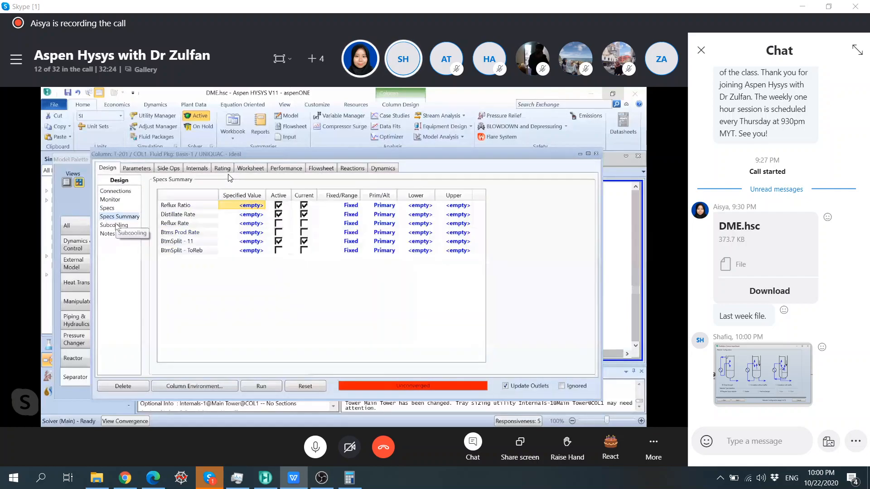
pyautogui.click(116, 225)
pyautogui.click(111, 211)
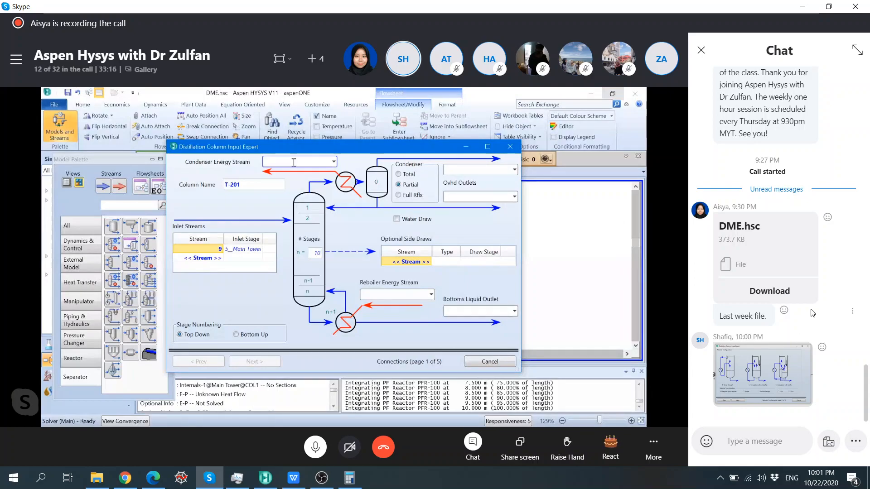
# View the reboiler configuration screenshot shared in the call's chat in Skype, closing the image viewer when done
pyautogui.click(765, 381)
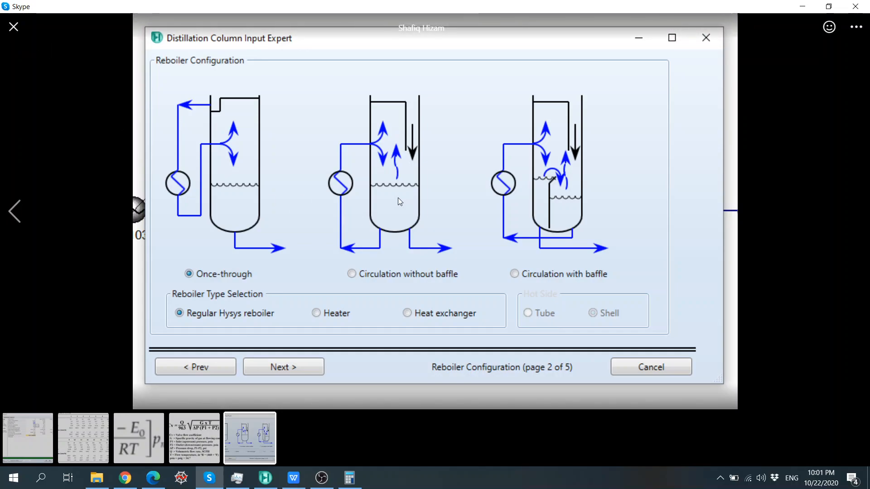
pyautogui.click(13, 27)
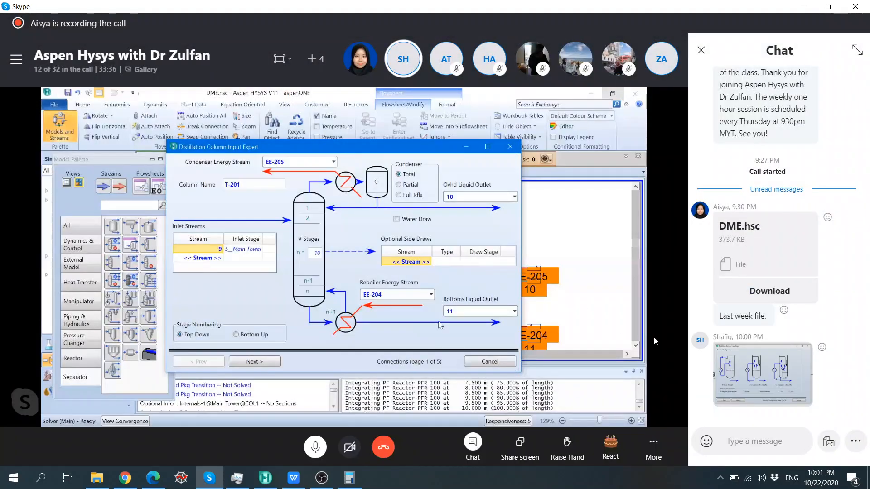
pyautogui.click(760, 383)
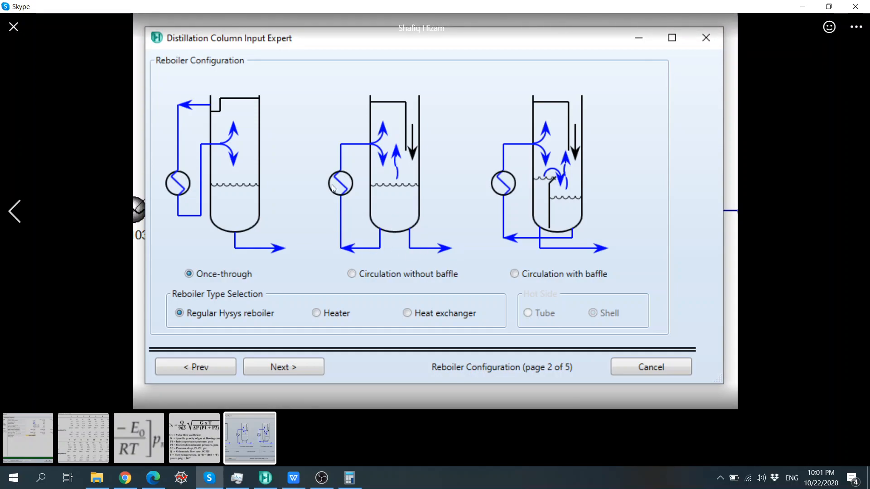
pyautogui.click(18, 36)
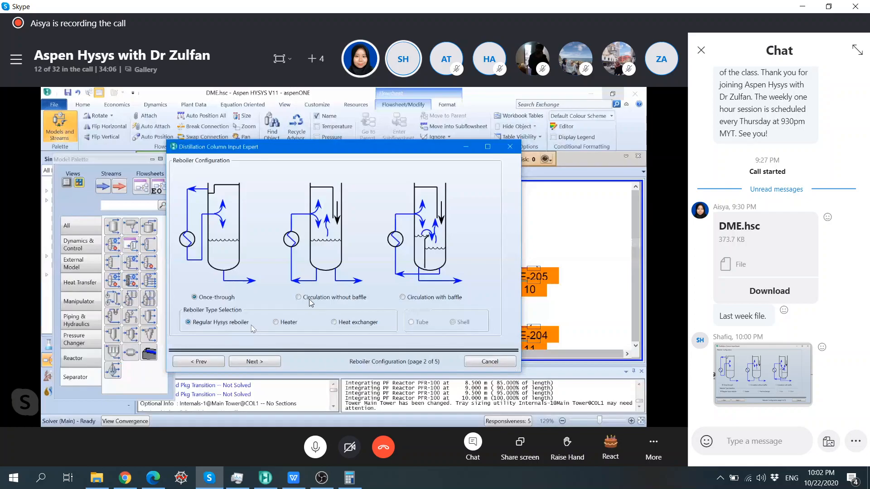
# Accept the Once-through configuration with Regular Hysys reboiler and set the condenser pressure to 1030 kPa
pyautogui.click(256, 363)
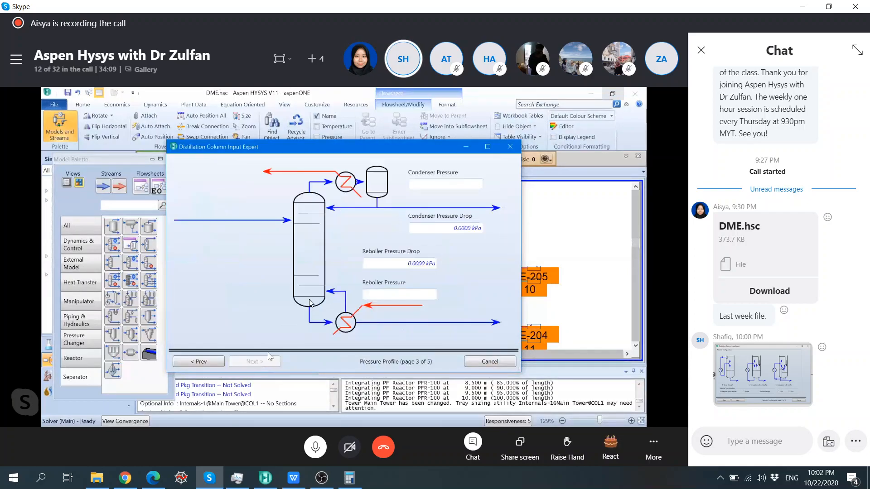
pyautogui.click(459, 186)
pyautogui.write('1030')
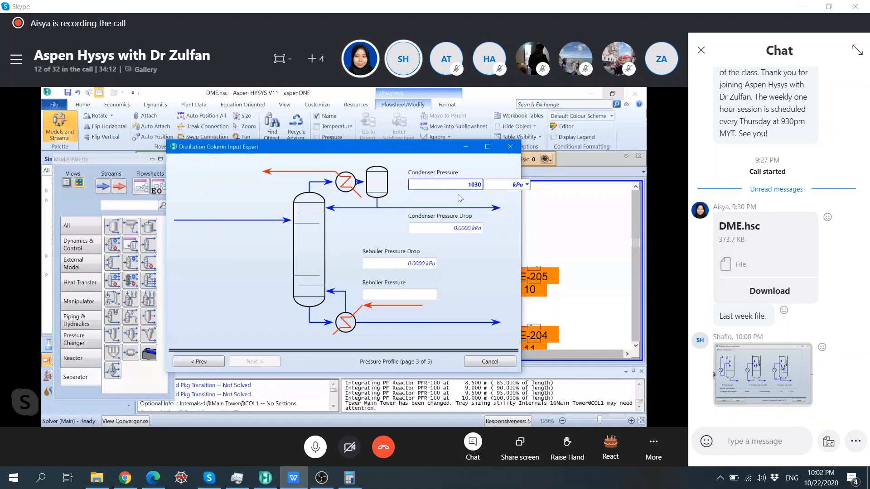
pyautogui.press('Return')
# Set the column's reboiler pressure to 1050 kPa
pyautogui.click(422, 295)
pyautogui.write('105')
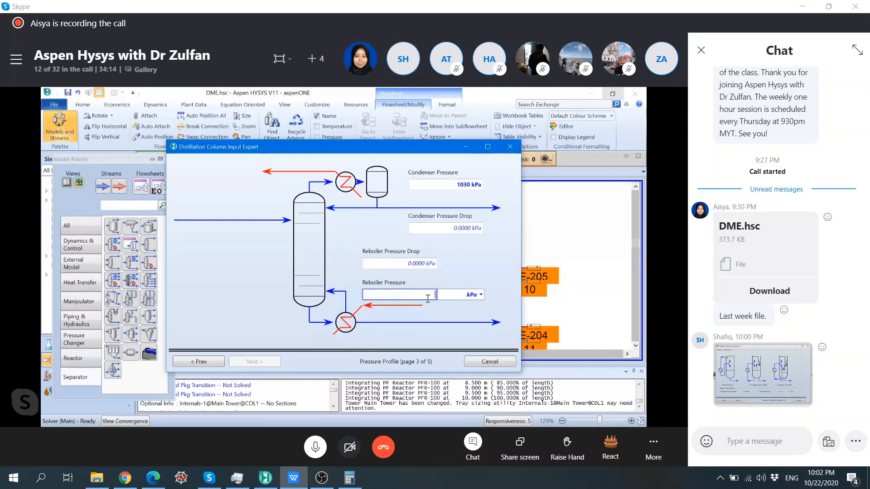
pyautogui.write('0')
pyautogui.press('Return')
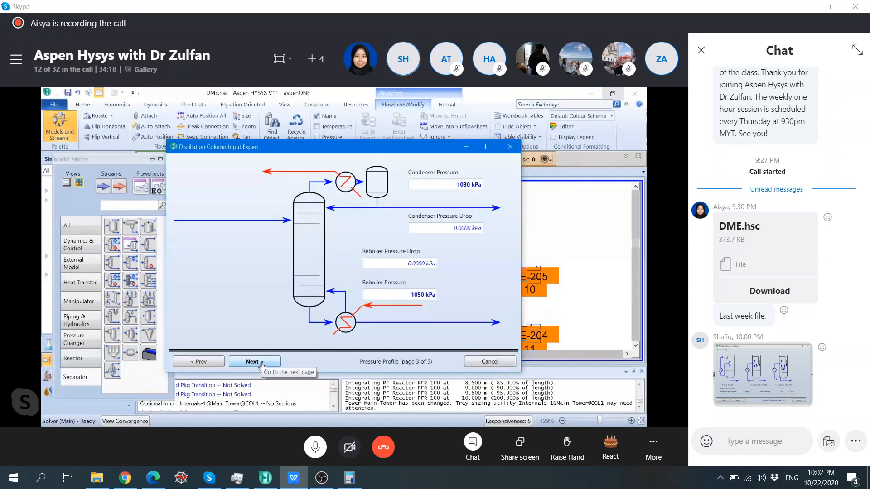
# Complete the column setup, leaving the optional temperature estimates, liquid rate and reflux ratio blank, and bring the whole column window into view
pyautogui.click(253, 361)
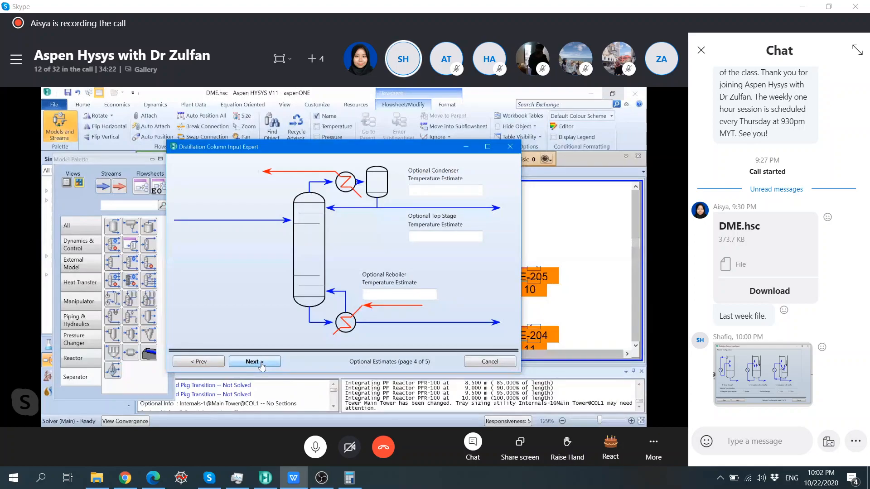
pyautogui.click(261, 365)
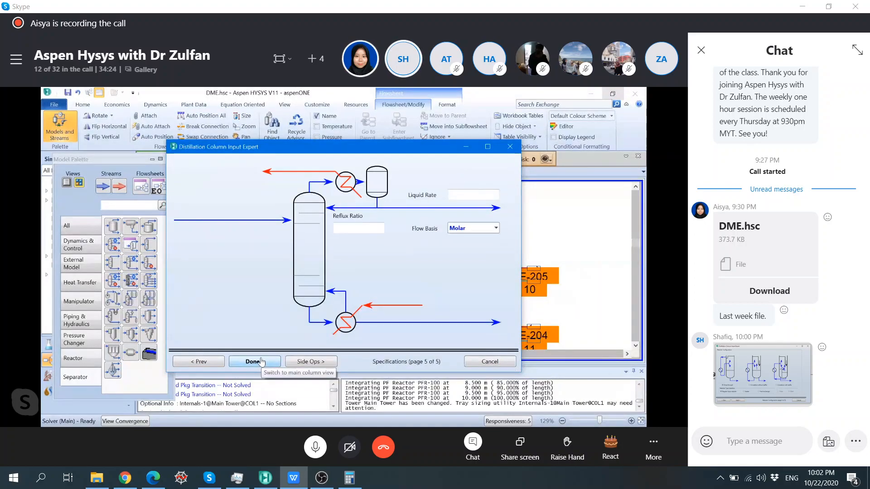
pyautogui.click(261, 361)
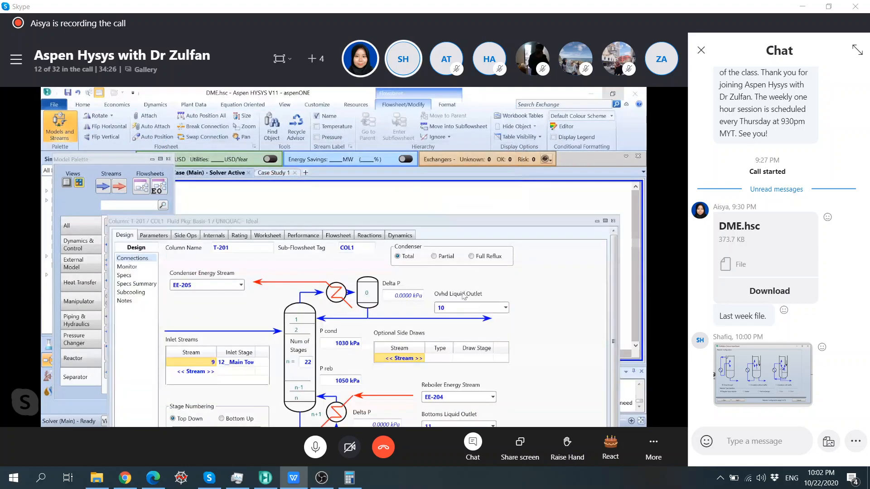
pyautogui.moveTo(439, 135); pyautogui.dragTo(444, 124)
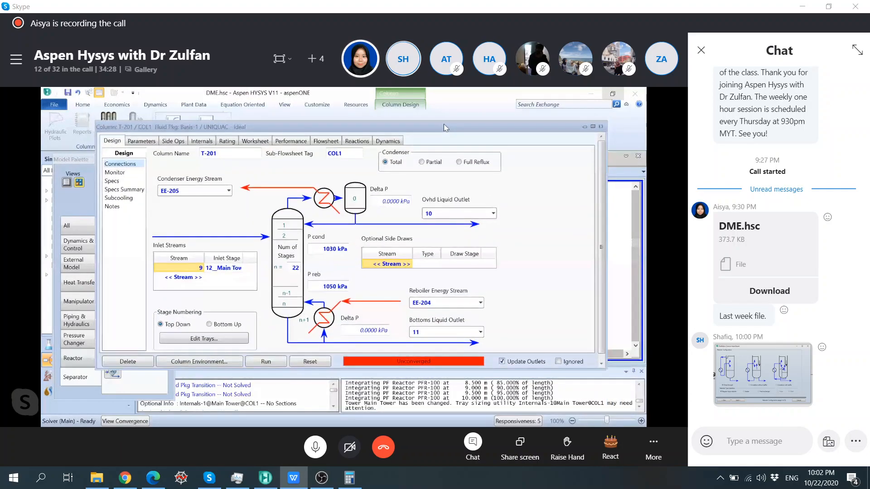
# Add a Column Component Recovery specification to T-201 from its monitor page
pyautogui.click(131, 173)
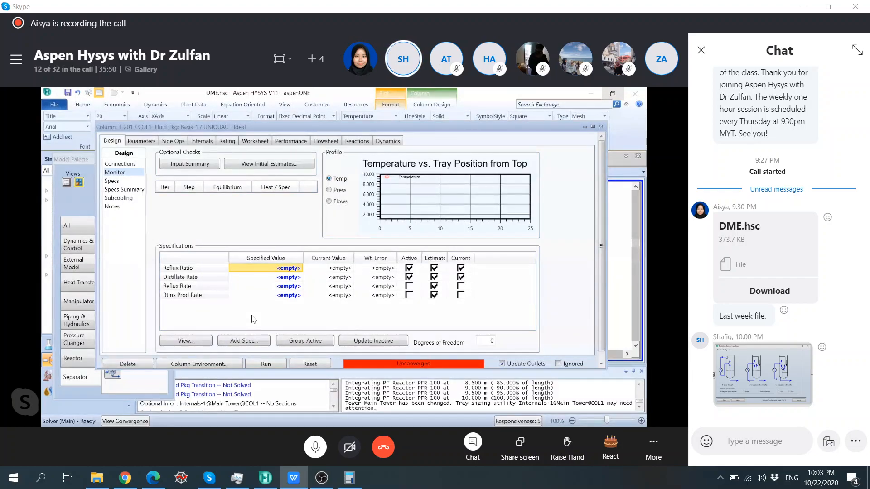
pyautogui.click(112, 181)
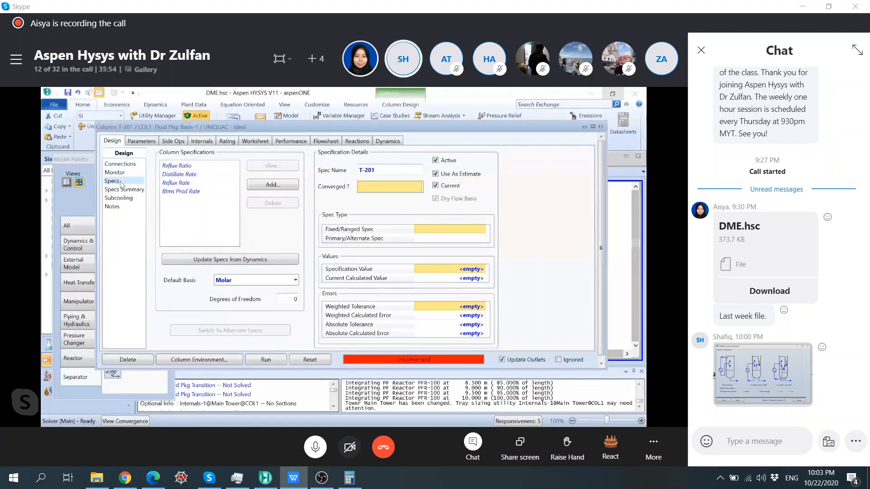
pyautogui.click(114, 172)
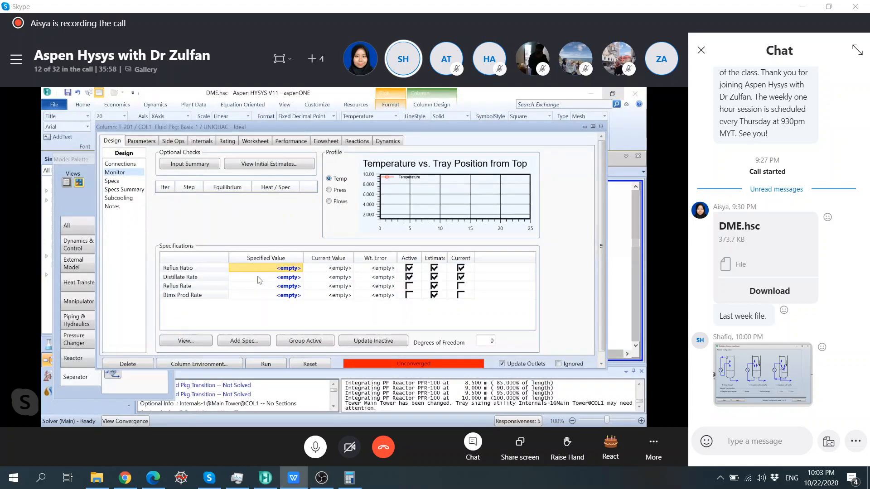
pyautogui.click(263, 342)
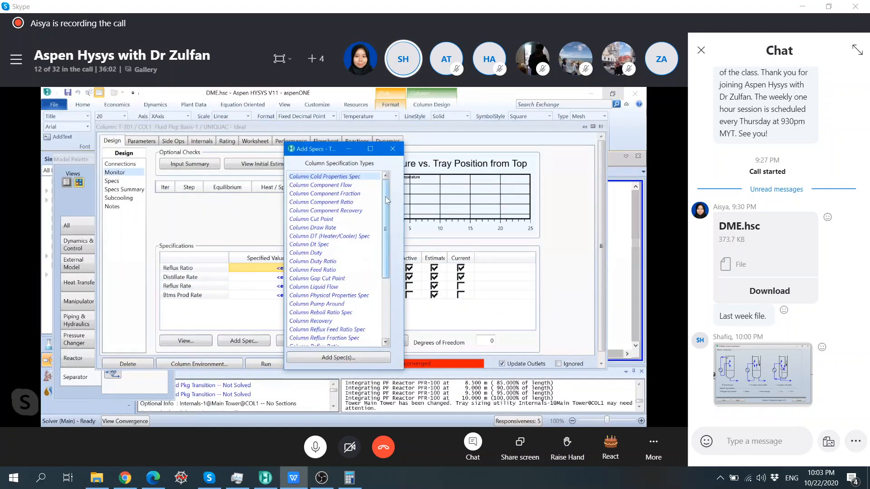
pyautogui.moveTo(388, 201)
pyautogui.mouseDown()
pyautogui.moveTo(388, 243)
pyautogui.moveTo(387, 207)
pyautogui.mouseUp()
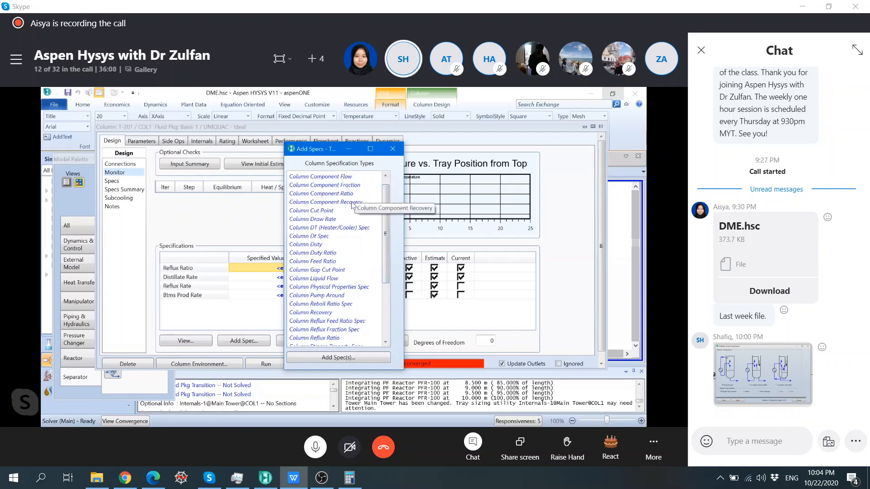
pyautogui.click(338, 358)
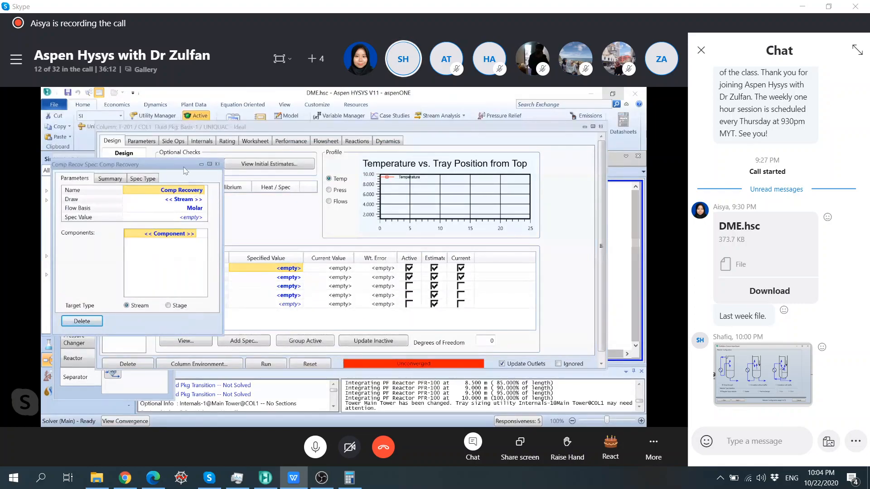
# Name the new component recovery specification "DME Recovery"
pyautogui.moveTo(185, 168); pyautogui.dragTo(306, 209)
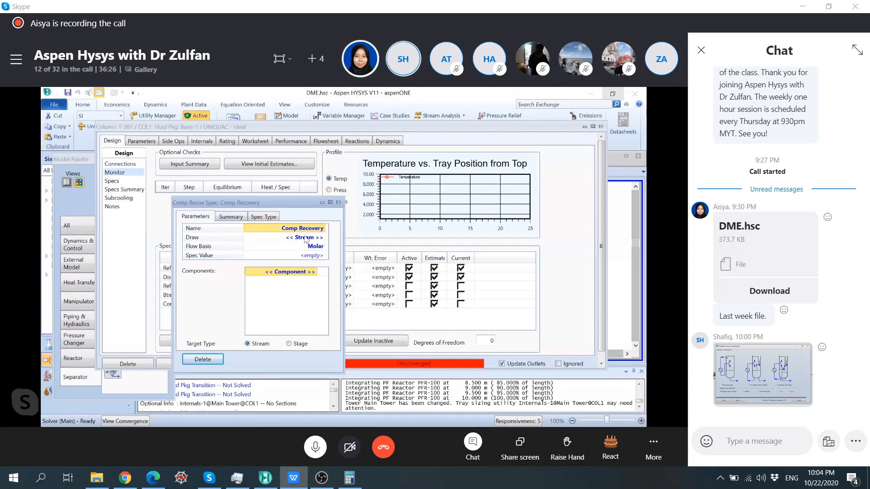
pyautogui.click(296, 273)
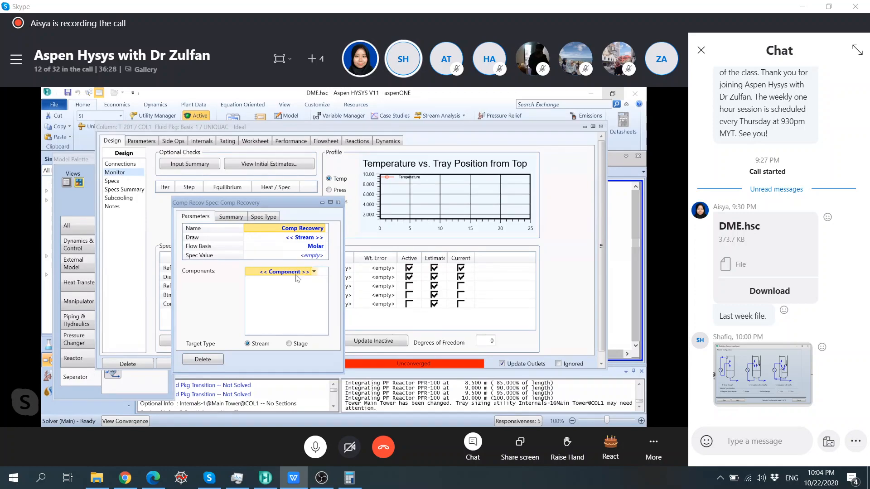
pyautogui.click(293, 230)
pyautogui.write('D')
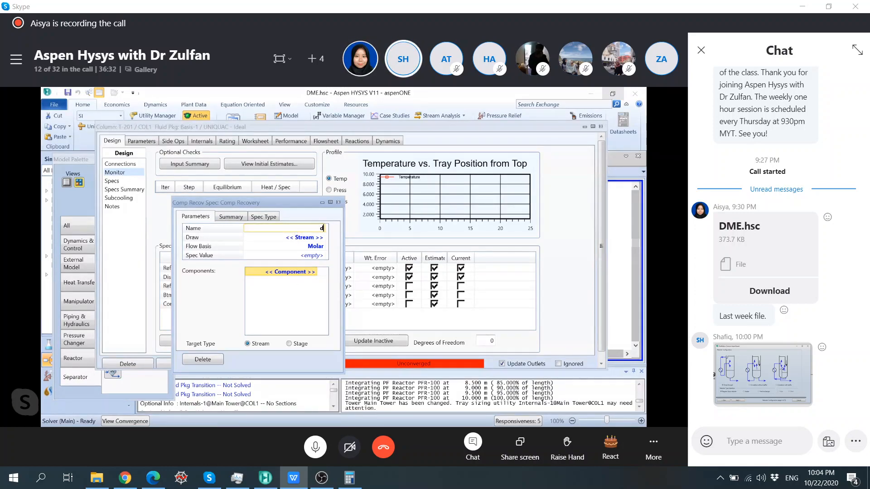
pyautogui.write('ME Recovery')
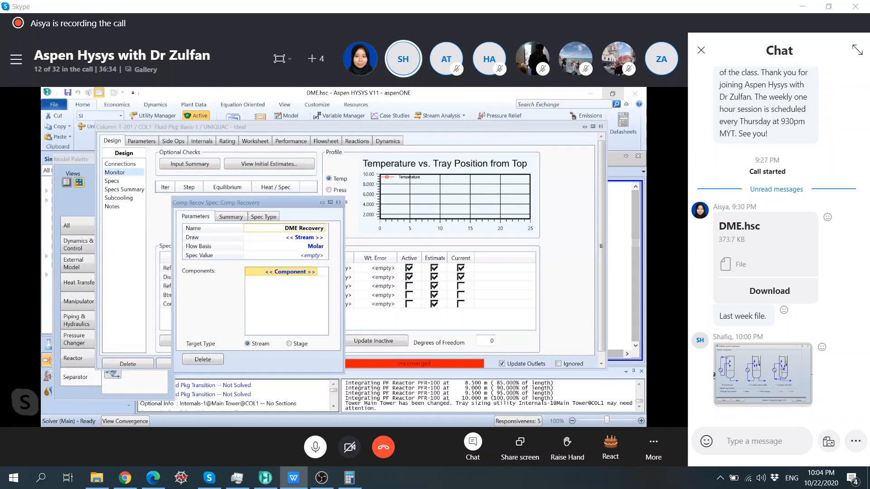
pyautogui.click(279, 240)
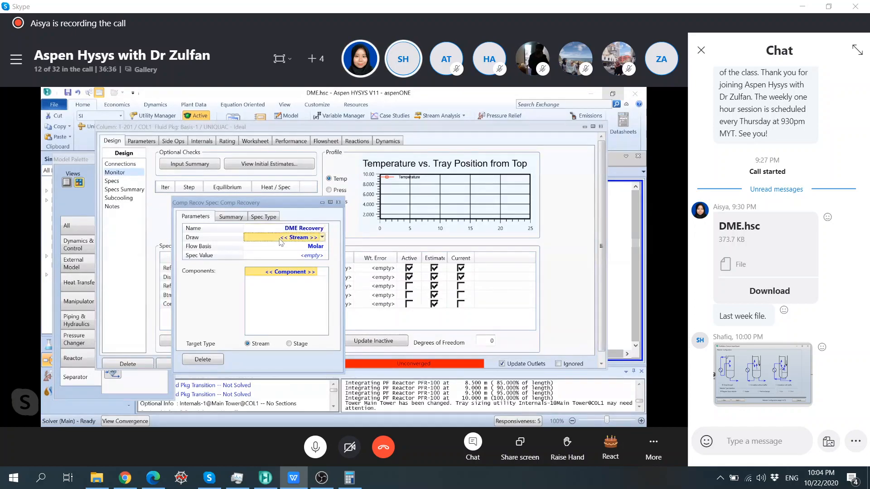
pyautogui.click(322, 249)
pyautogui.click(322, 241)
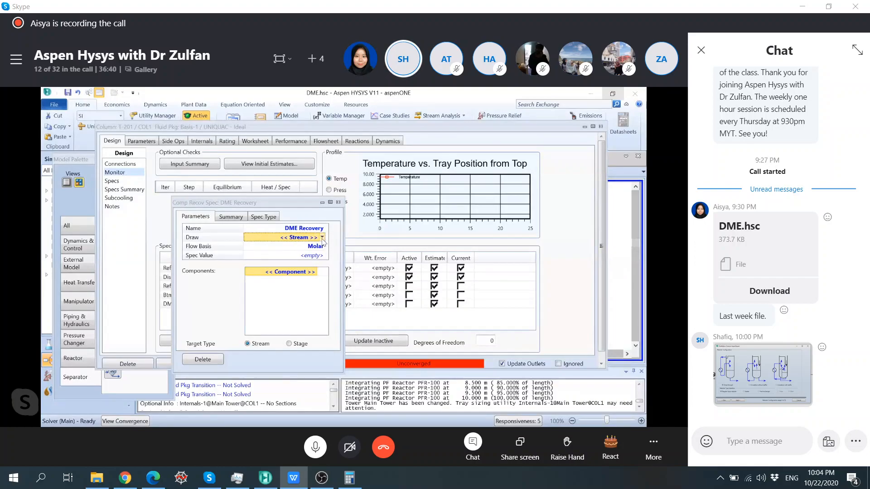
pyautogui.click(322, 238)
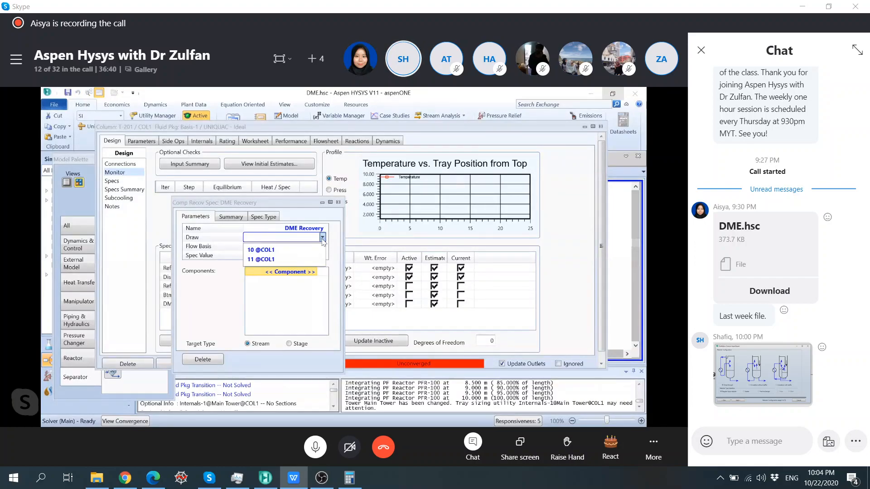
pyautogui.click(271, 251)
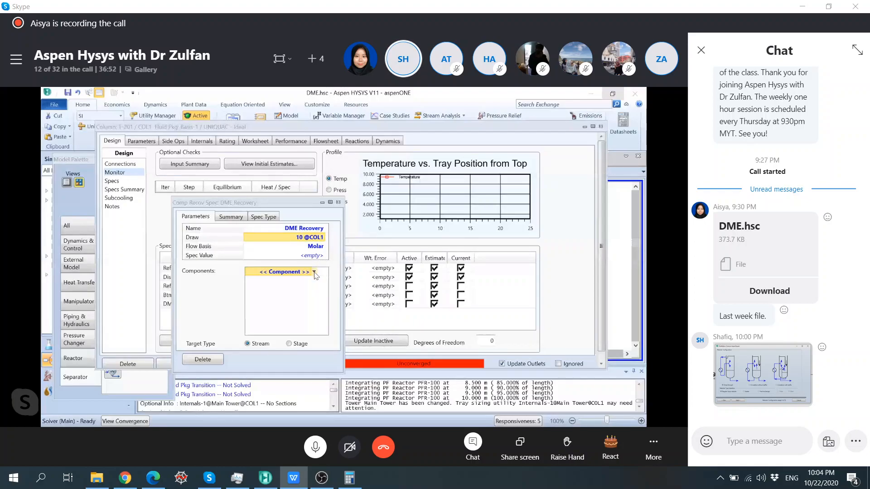
pyautogui.click(315, 272)
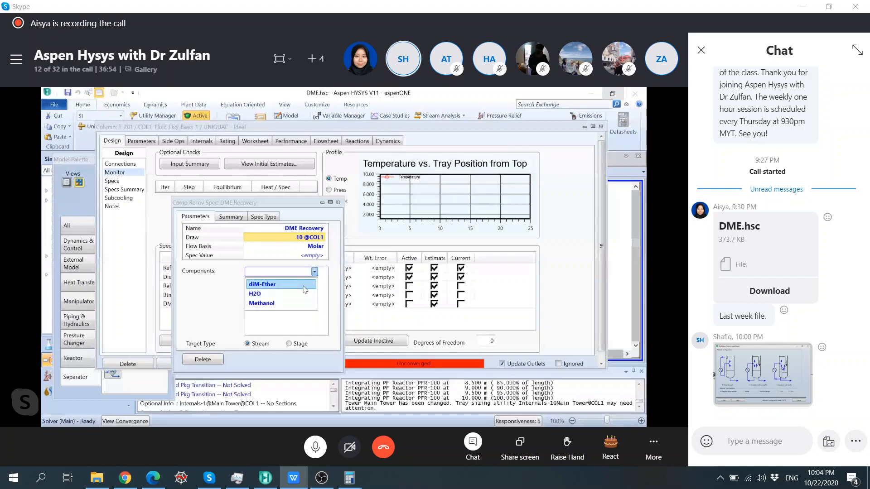
pyautogui.click(305, 286)
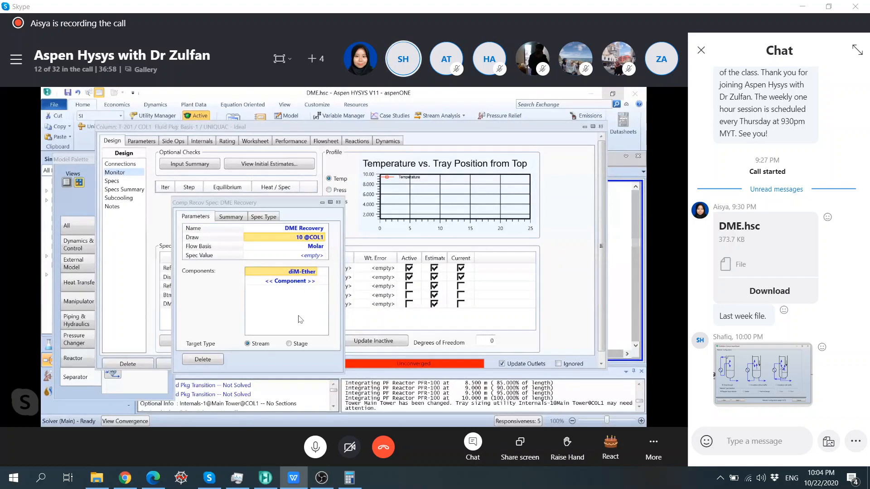
# Try to set the DME Recovery specification's value to 99.99
pyautogui.click(316, 256)
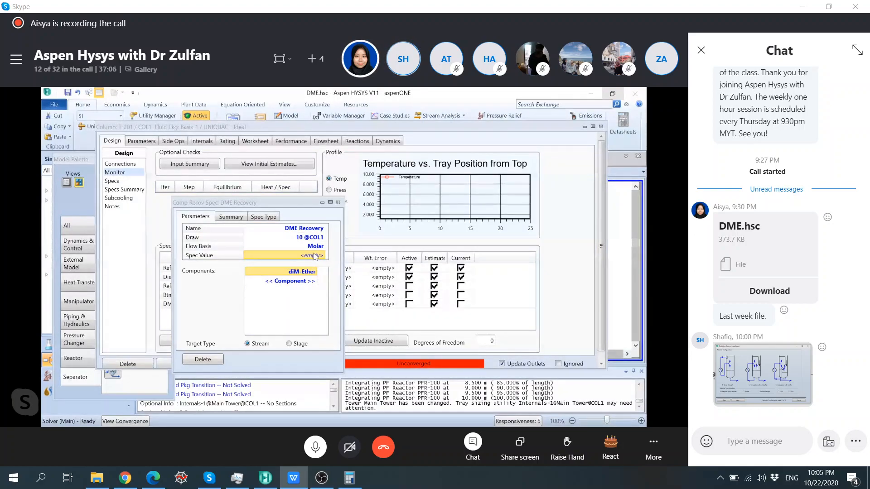
pyautogui.write('9')
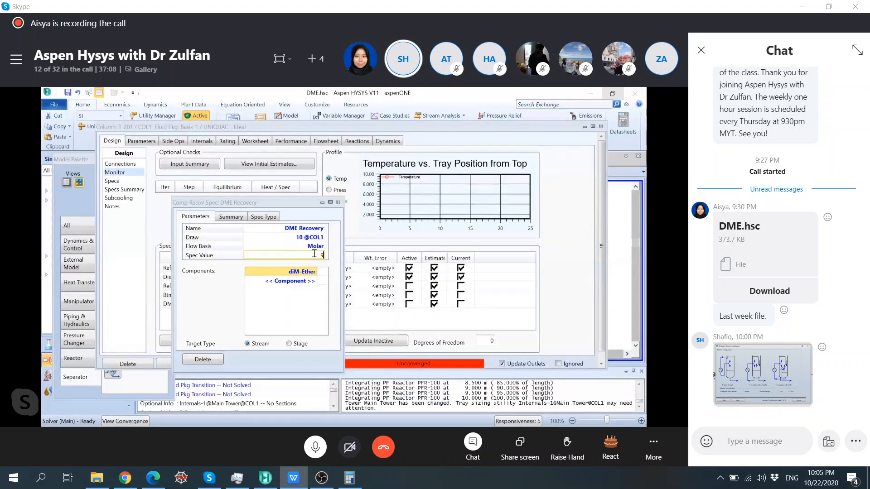
pyautogui.write('9.99')
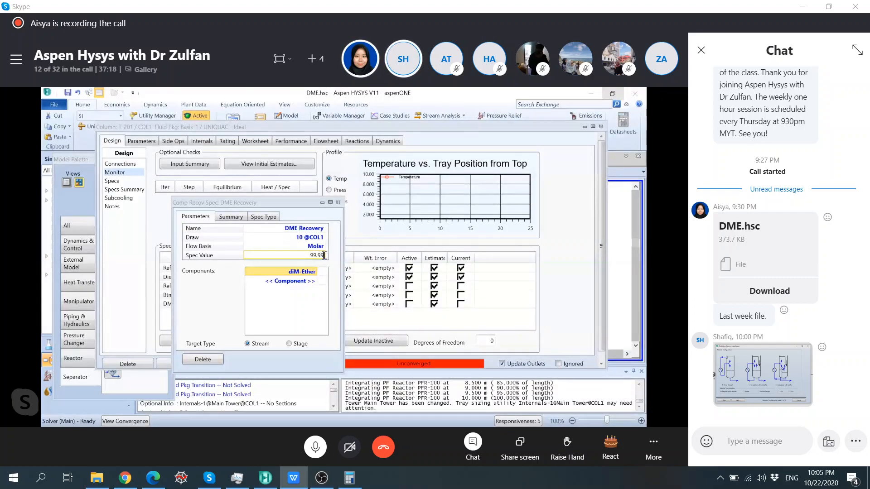
pyautogui.press('Return')
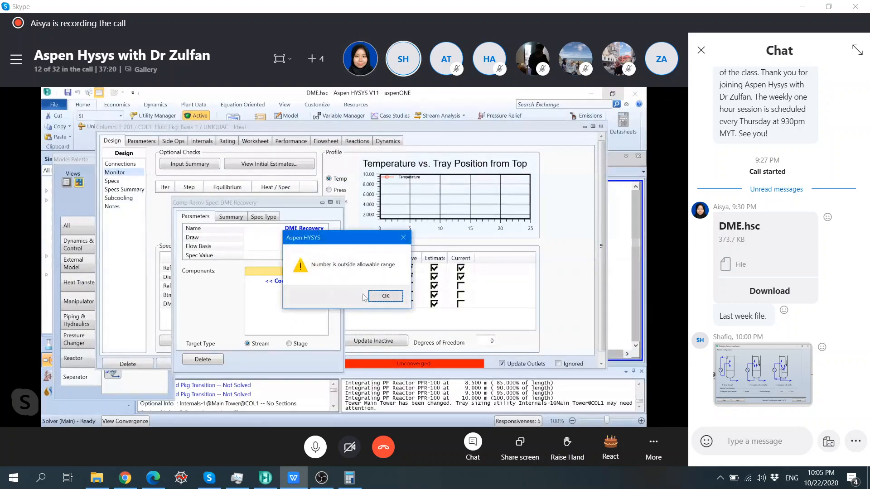
pyautogui.click(380, 297)
# Set the DME Recovery specification's value to 0.99 and close the specification
pyautogui.click(319, 256)
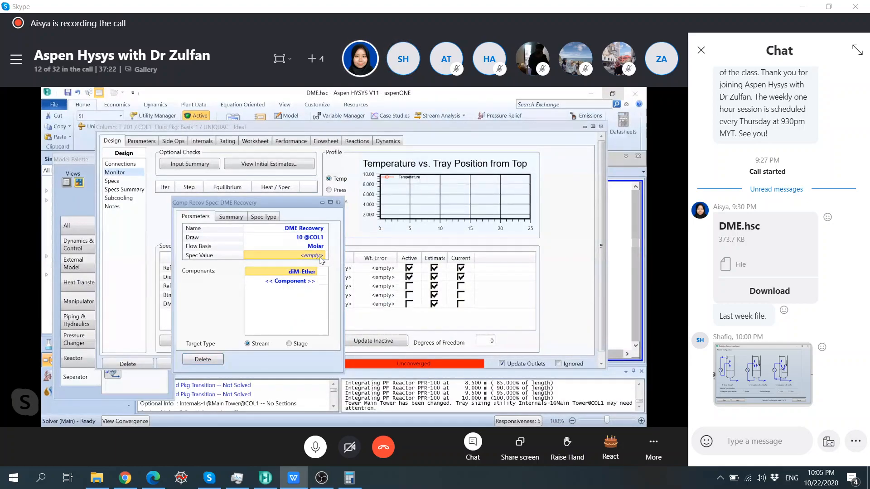
pyautogui.write('.99')
pyautogui.press('Return')
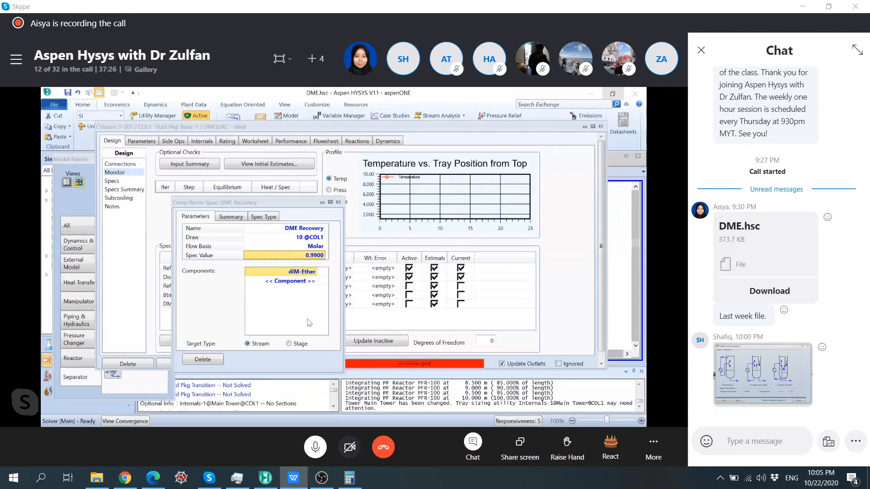
pyautogui.click(338, 203)
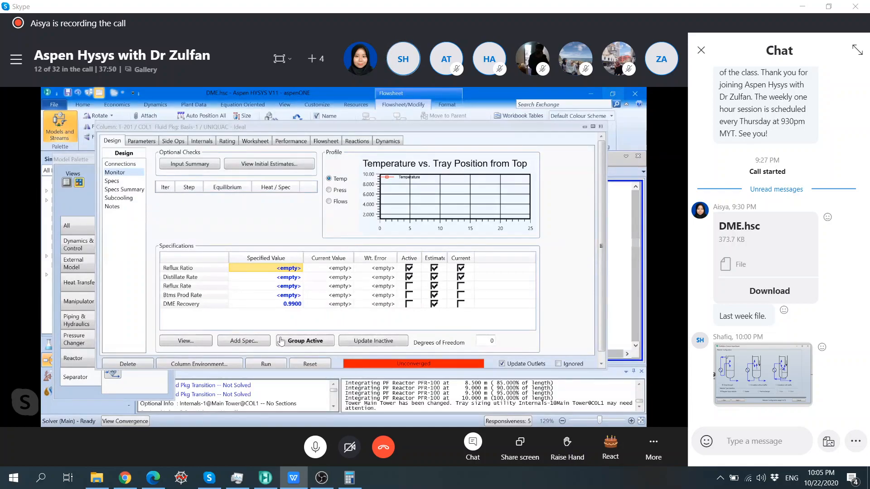
# Add a Column Component Fraction specification to the column
pyautogui.click(245, 341)
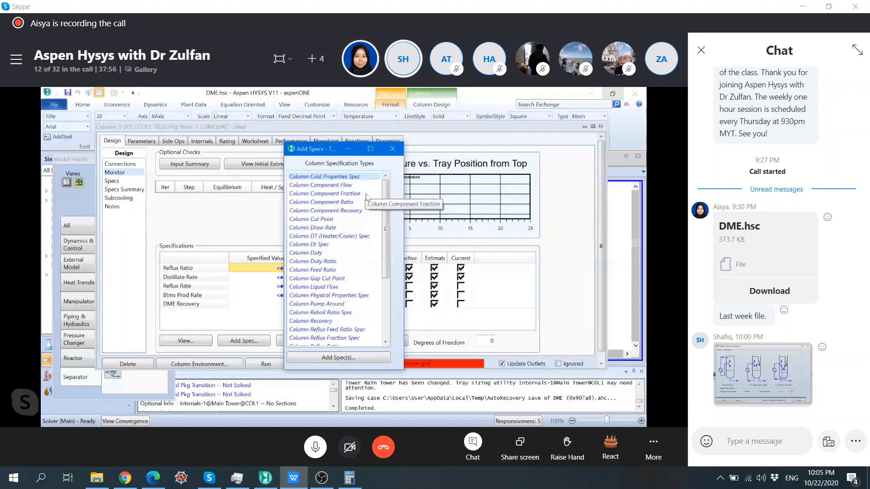
pyautogui.moveTo(385, 230); pyautogui.dragTo(385, 190)
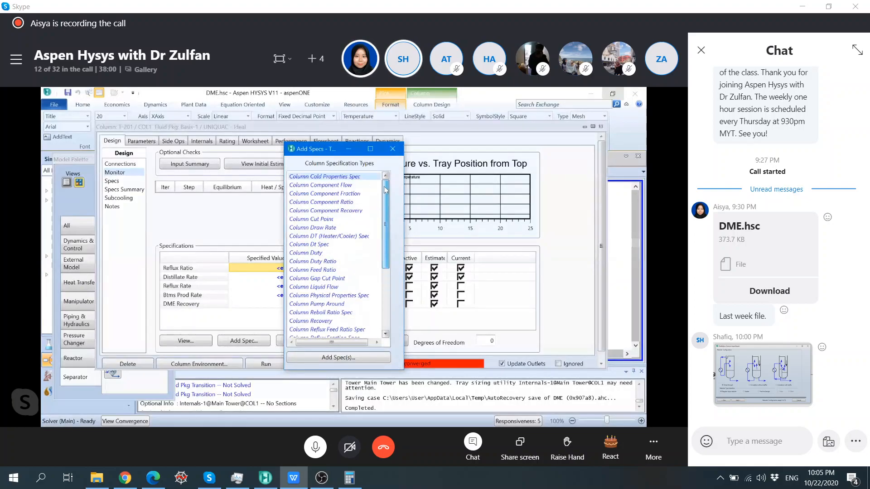
pyautogui.click(348, 198)
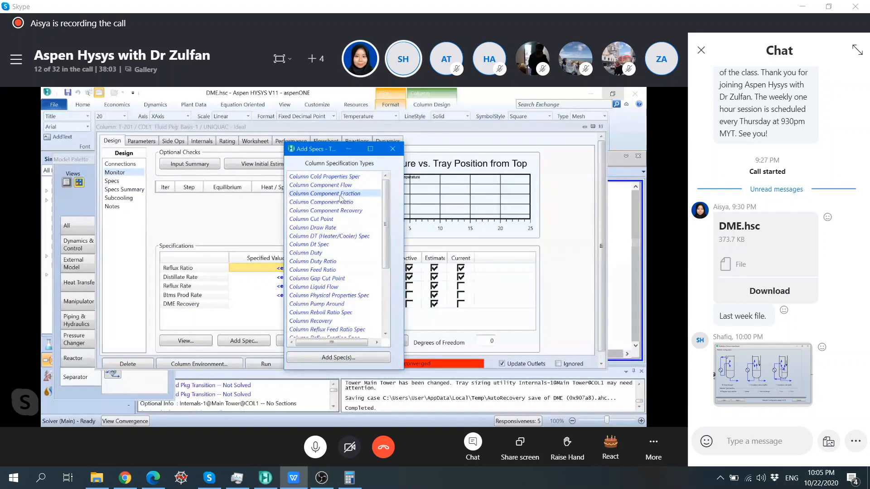
pyautogui.click(333, 358)
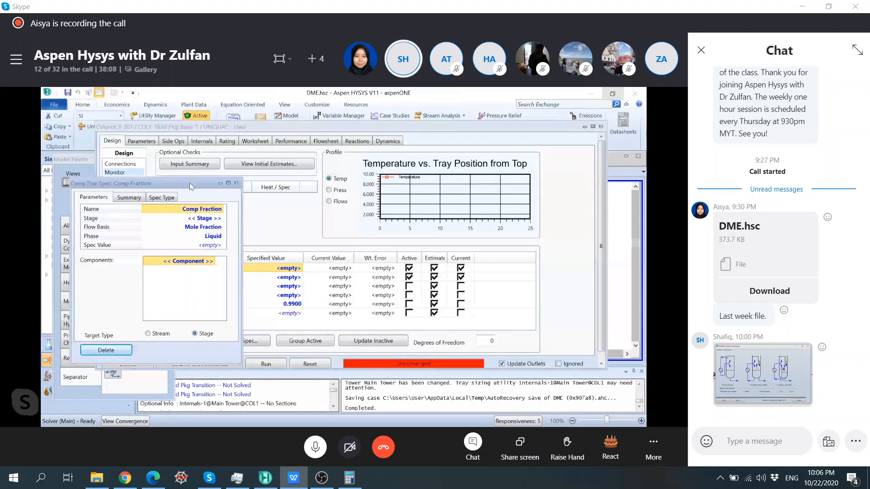
# Name the new component fraction specification "DME Purity"
pyautogui.moveTo(189, 183); pyautogui.dragTo(275, 201)
pyautogui.write('DME puri')
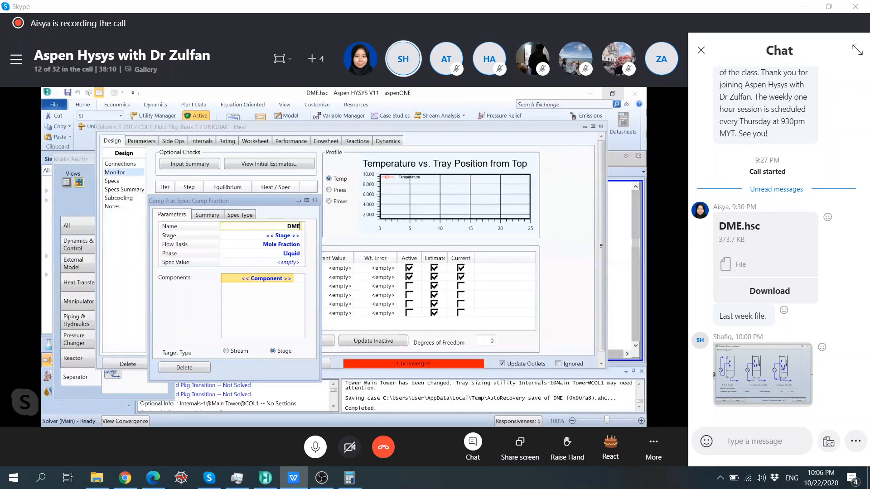
pyautogui.press('BackSpace')
pyautogui.press('BackSpace')
pyautogui.press('BackSpace')
pyautogui.press('BackSpace')
pyautogui.write('Prut')
pyautogui.press('BackSpace')
pyautogui.press('BackSpace')
pyautogui.press('BackSpace')
pyautogui.write('urity')
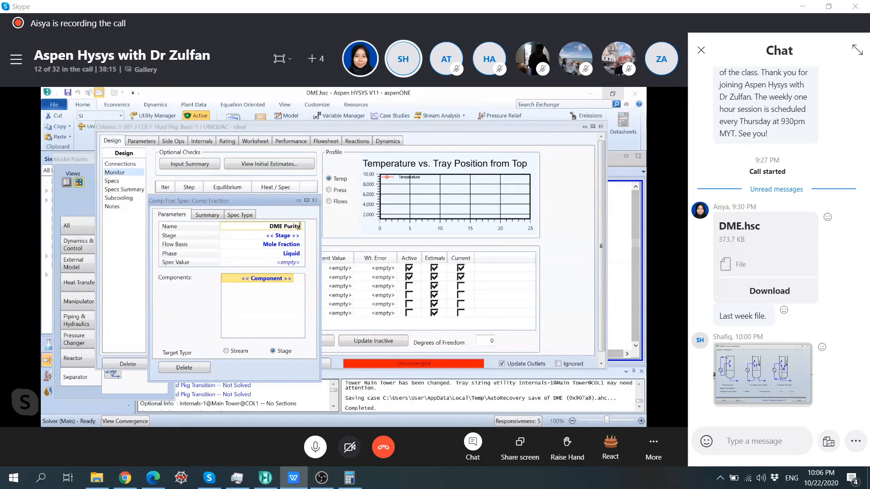
# Set the DME Purity specification's stage to Condenser and its value to 0.995
pyautogui.click(299, 236)
pyautogui.click(299, 236)
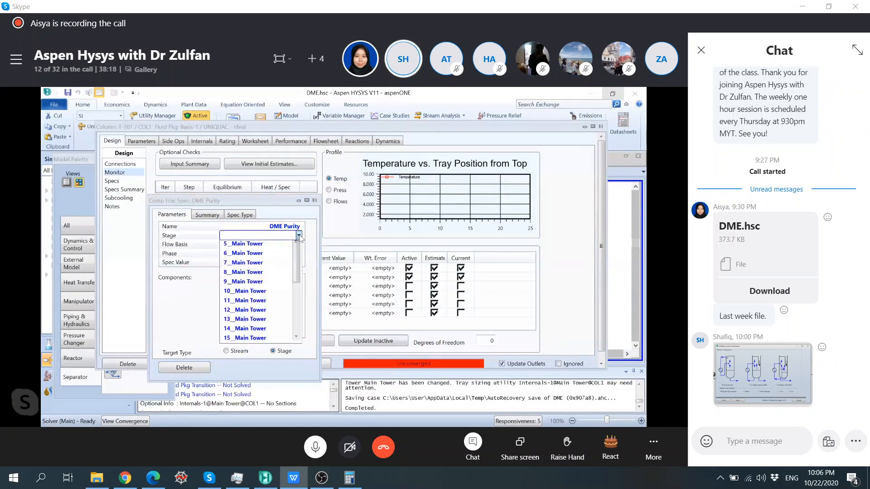
pyautogui.click(274, 248)
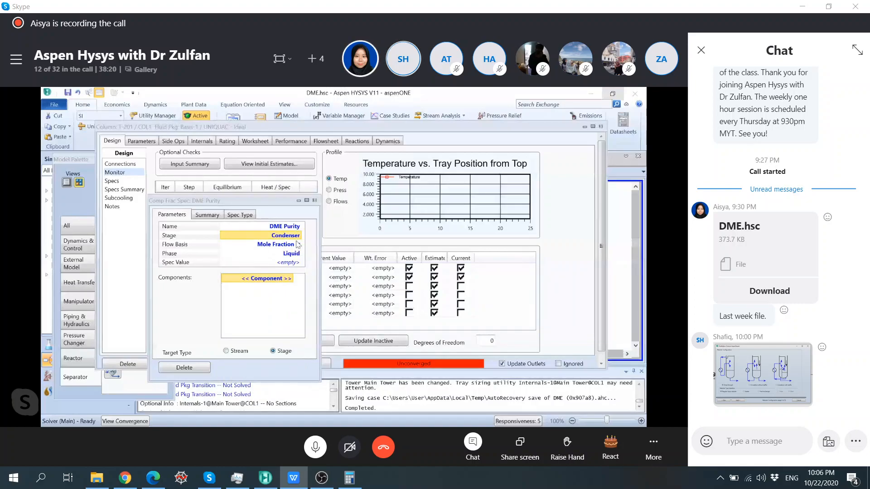
pyautogui.click(293, 263)
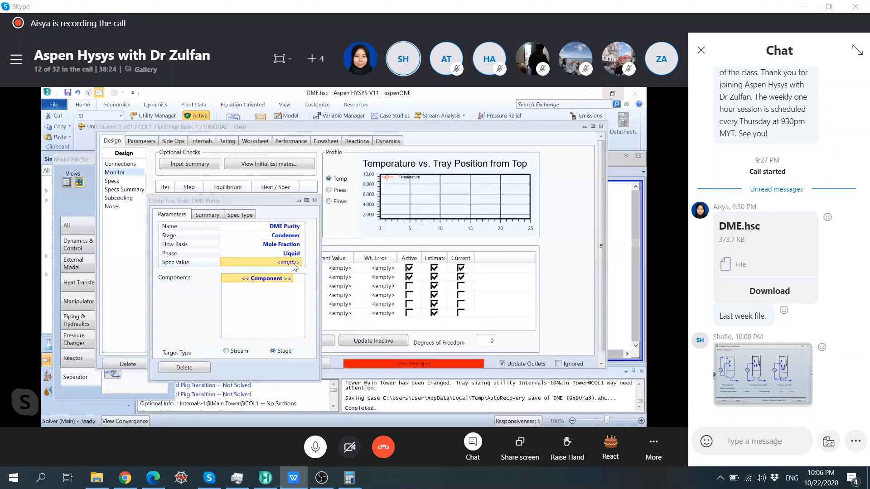
pyautogui.write('0')
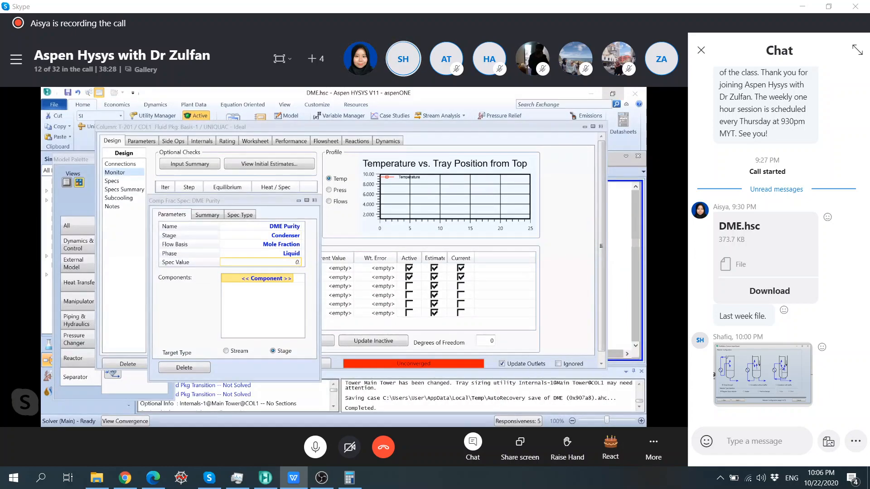
pyautogui.write('.995')
# Choose diM-Ether as the component of the DME Purity specification and close the specification
pyautogui.click(292, 279)
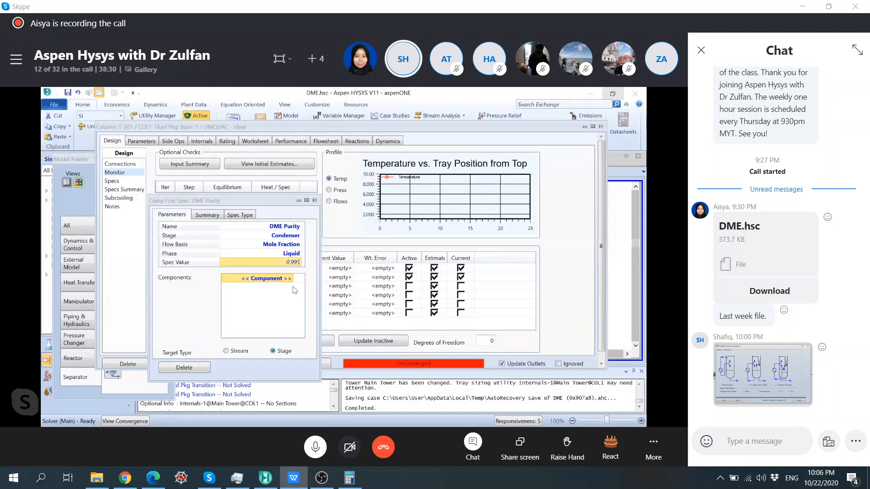
pyautogui.click(291, 279)
pyautogui.click(288, 288)
pyautogui.click(315, 201)
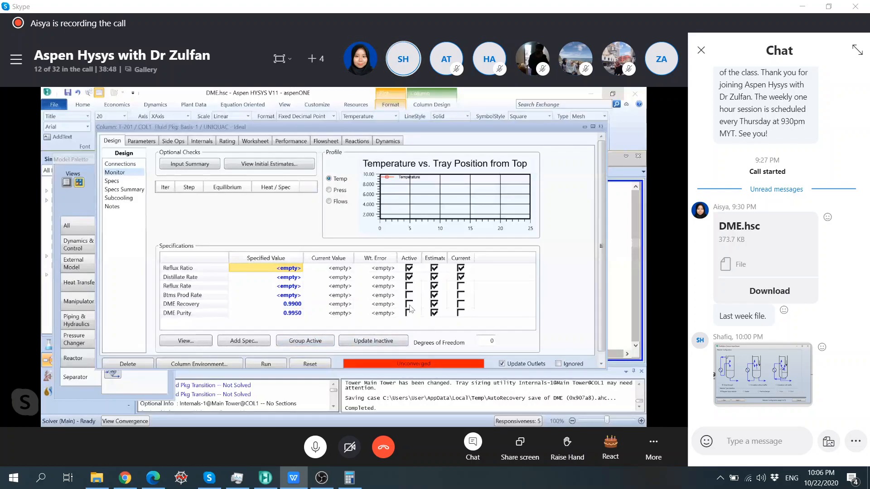
# Deactivate the Distillate Rate and Reflux Ratio specifications and activate DME Purity and DME Recovery so the column solves
pyautogui.click(409, 276)
pyautogui.click(410, 268)
pyautogui.click(409, 312)
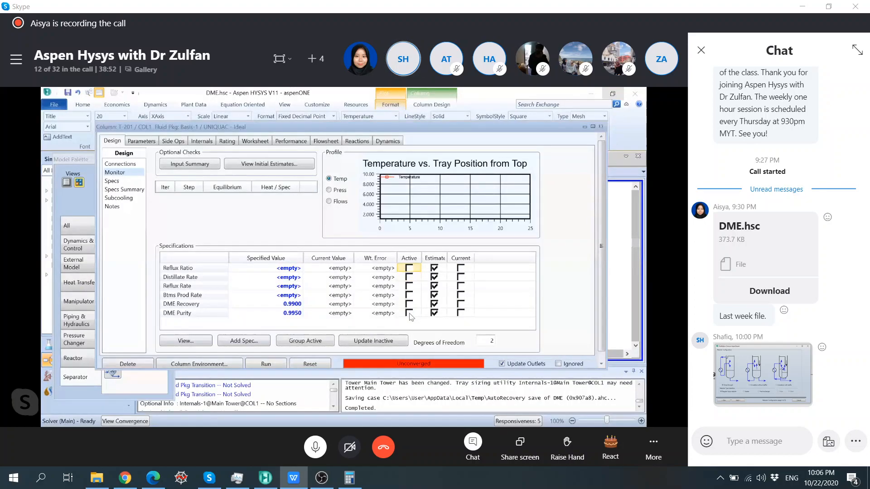
pyautogui.click(410, 305)
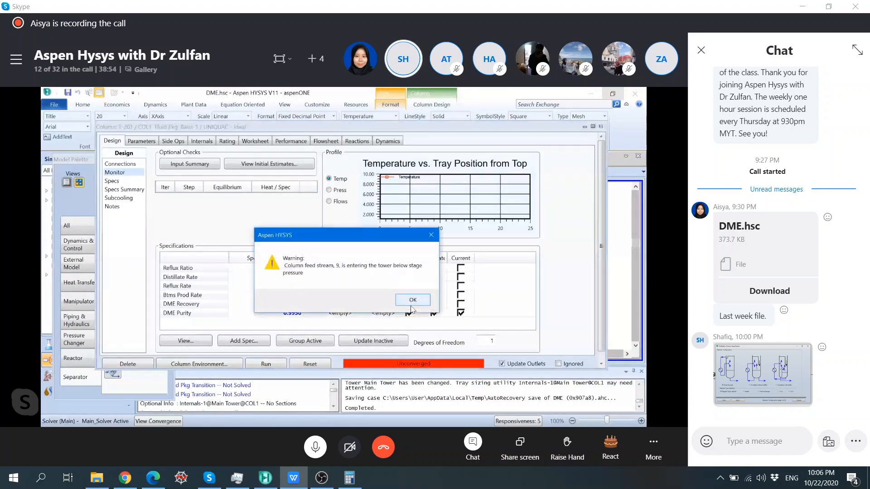
pyautogui.click(419, 299)
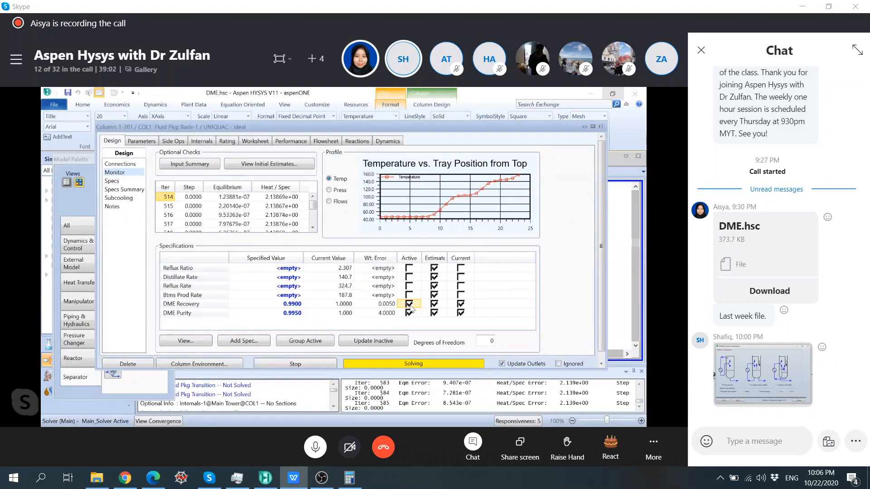
# Stop the running column solve and start it again by deactivating and reactivating the DME Recovery specification
pyautogui.click(311, 362)
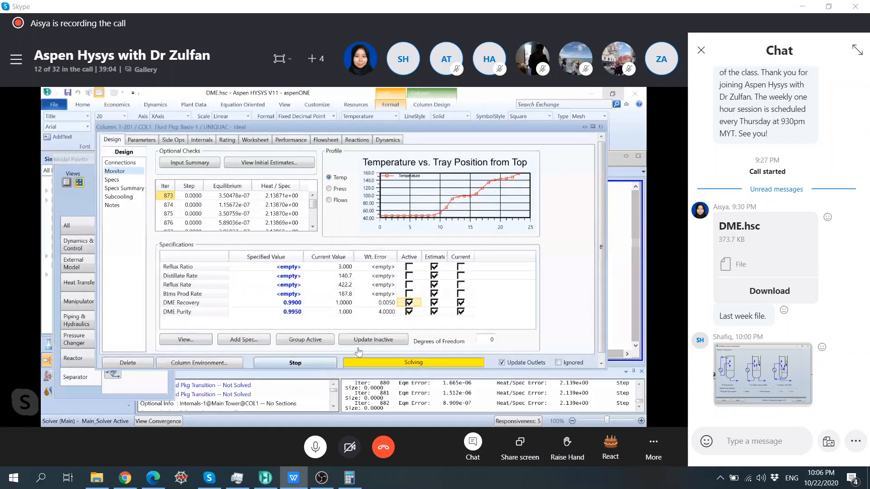
pyautogui.click(409, 303)
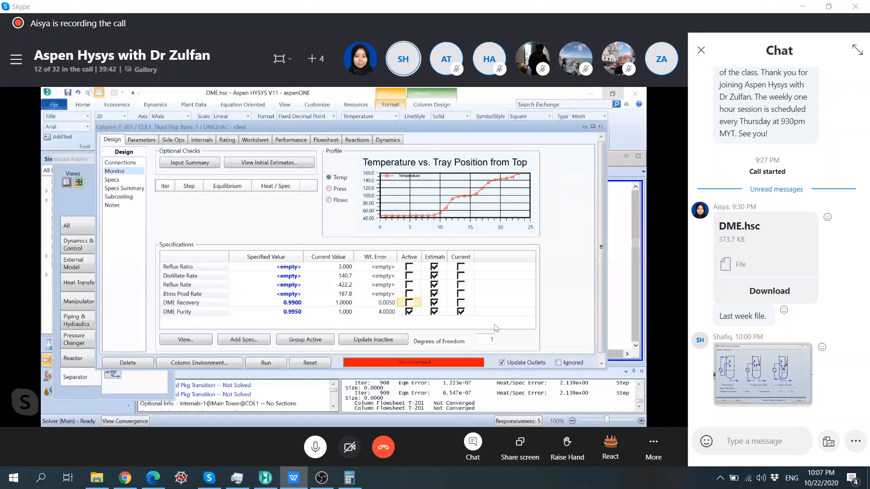
pyautogui.click(411, 303)
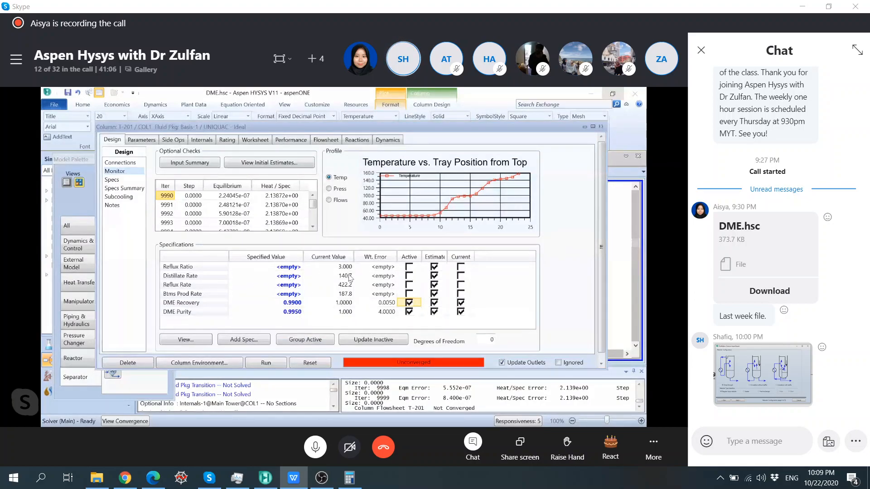
# Switch to Calculator and multiply feed stream 9's diM-Ether fraction, 0.4284, by its molar flow, 328.5, to get the DME feed flow
pyautogui.moveTo(346, 279)
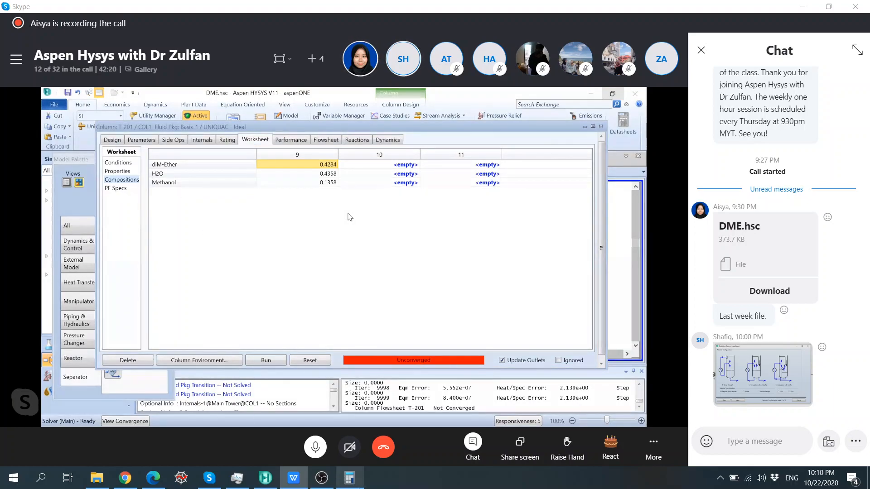
pyautogui.click(349, 478)
pyautogui.moveTo(107, 10); pyautogui.dragTo(595, 53)
pyautogui.write('0.4284*')
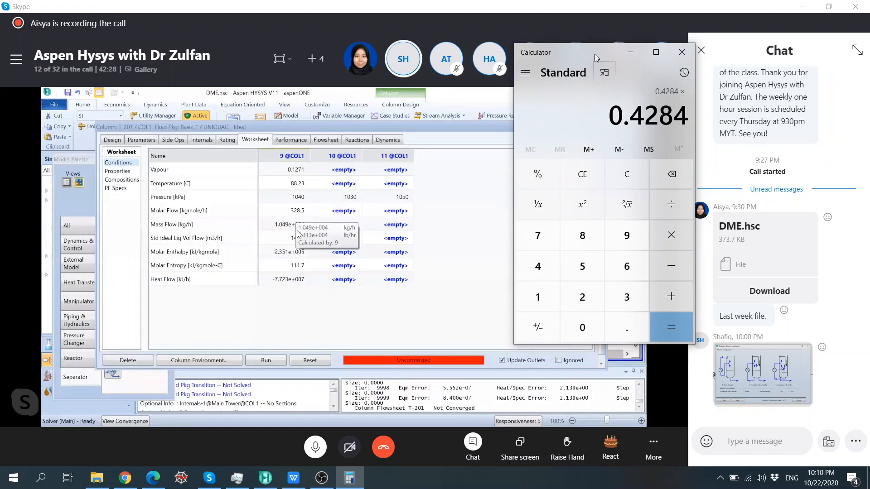
pyautogui.write('328.5')
pyautogui.press('Return')
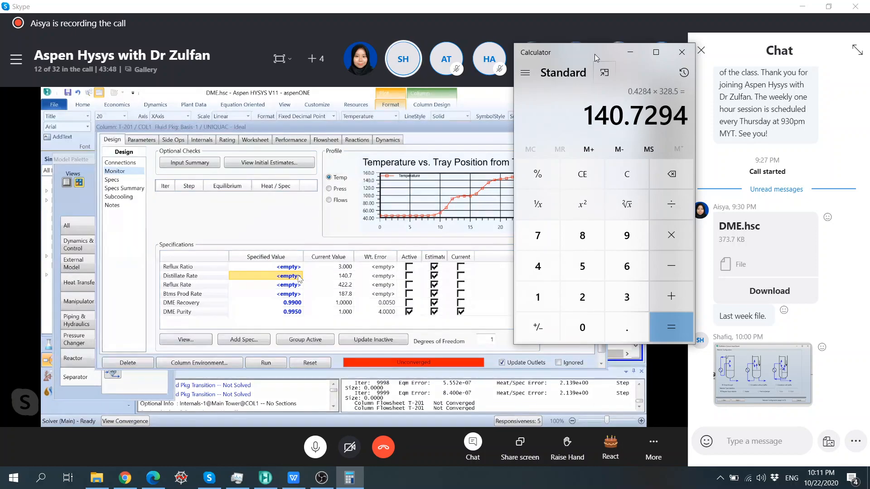
# Set the Distillate Rate specification's value to 140 kgmole/h
pyautogui.click(298, 277)
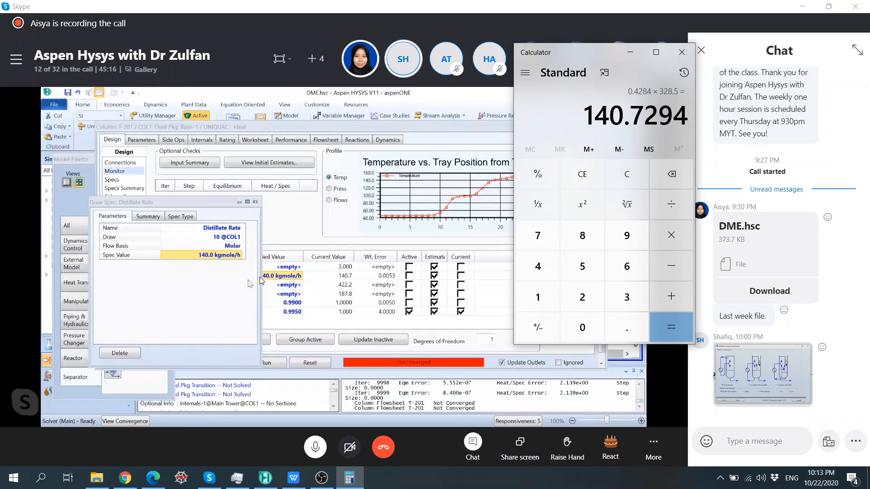
# Close the Distillate Rate specification, activate it in the column's specifications, and deactivate DME Purity
pyautogui.click(257, 202)
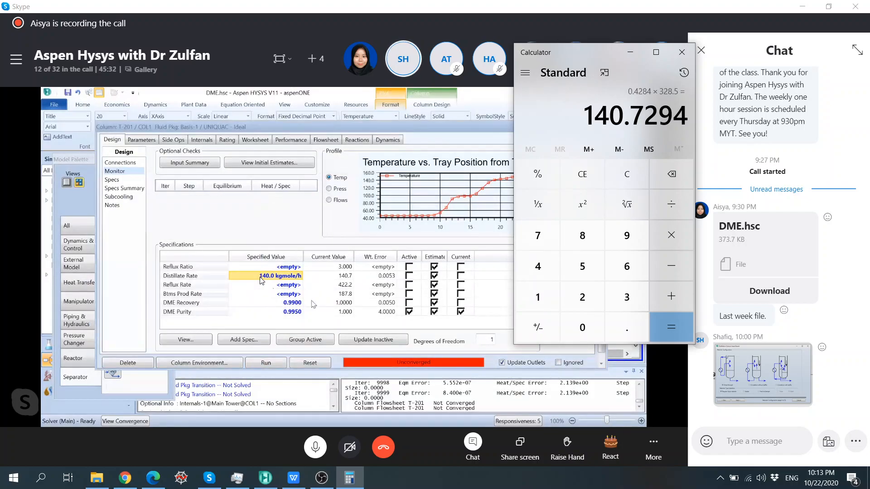
pyautogui.click(409, 276)
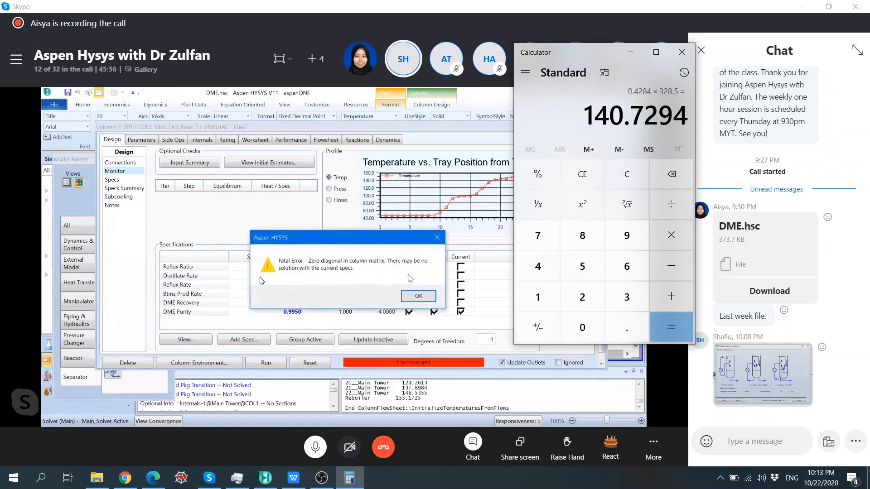
pyautogui.click(442, 237)
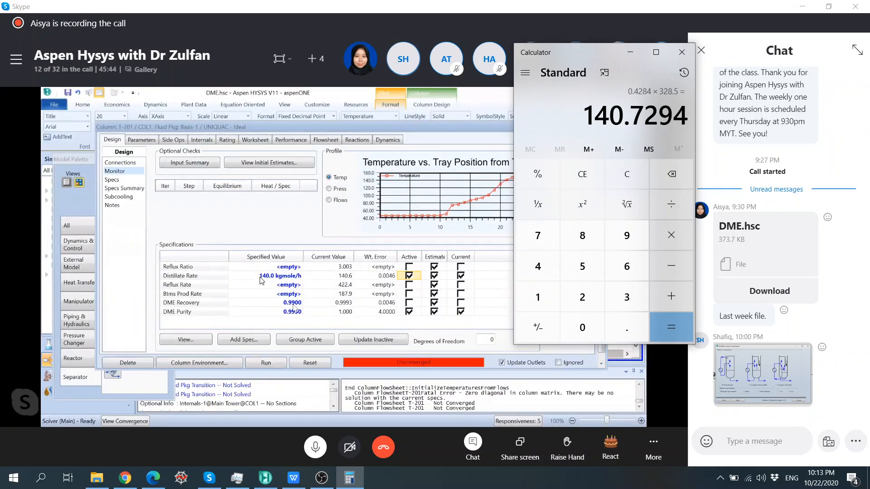
pyautogui.click(411, 312)
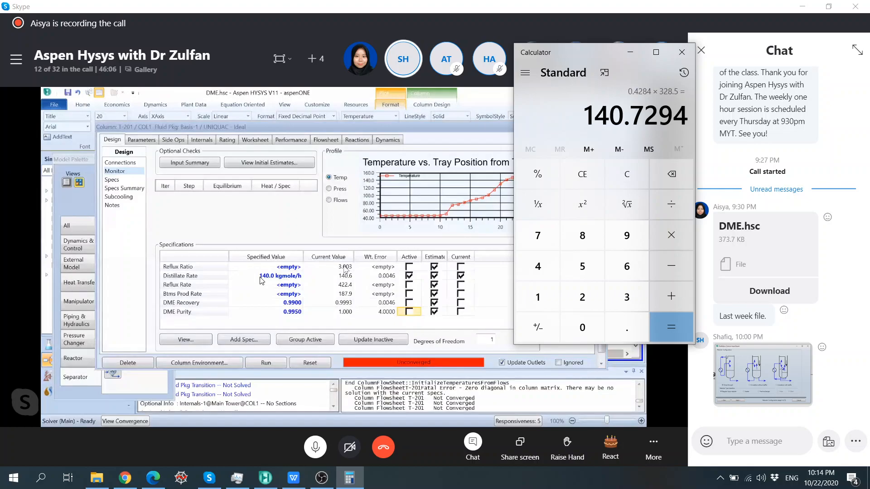
# Set the Reflux Ratio specification to 1.4 and activate it to solve the column with the Distillate Rate specification
pyautogui.click(345, 268)
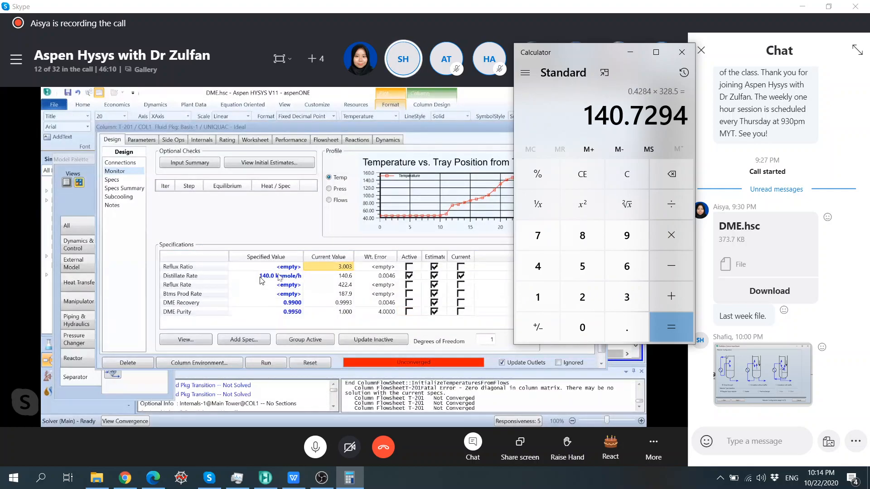
pyautogui.click(282, 267)
pyautogui.write('1.4')
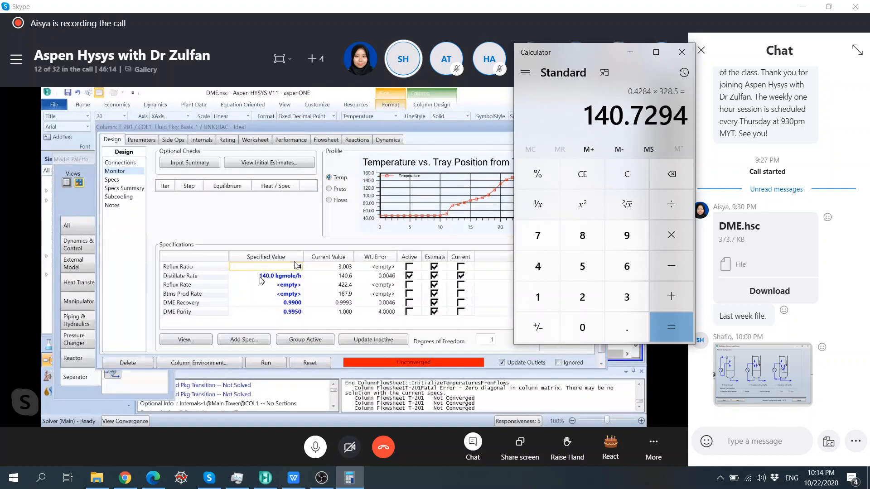
pyautogui.press('Return')
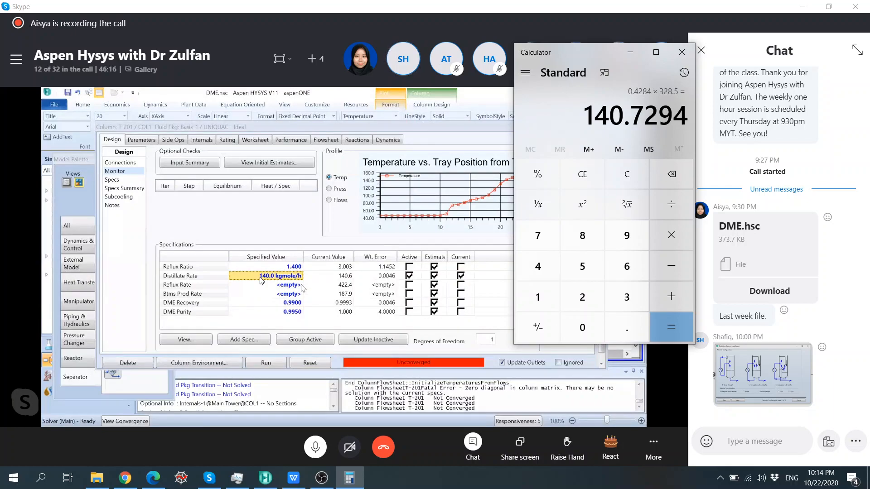
pyautogui.click(409, 267)
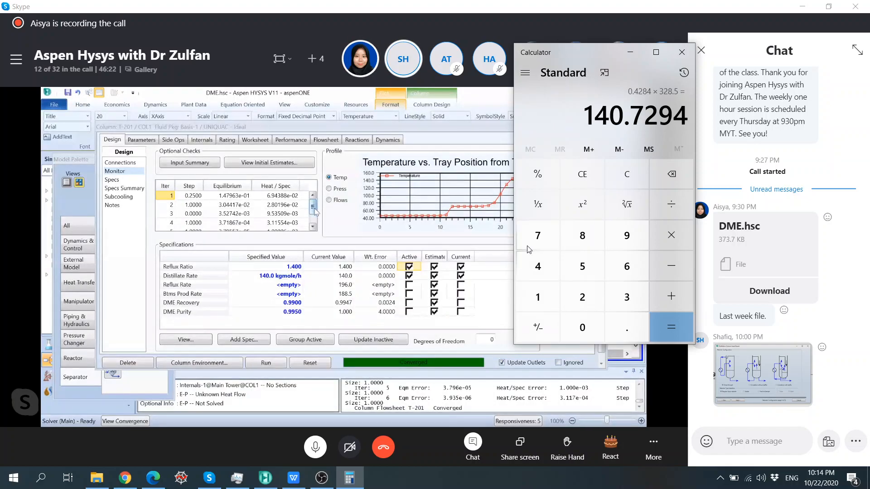
pyautogui.click(630, 55)
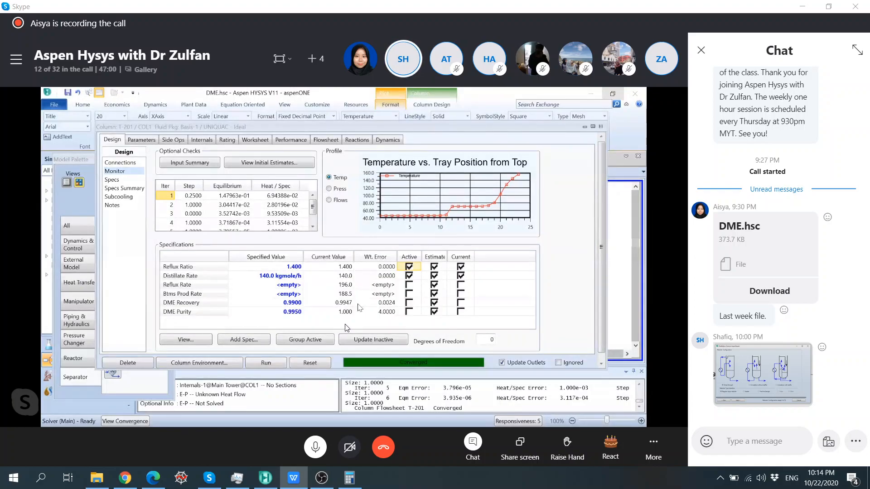
# Delete the unused Reflux Rate and Btms Prod Rate specifications from column T-201
pyautogui.click(210, 286)
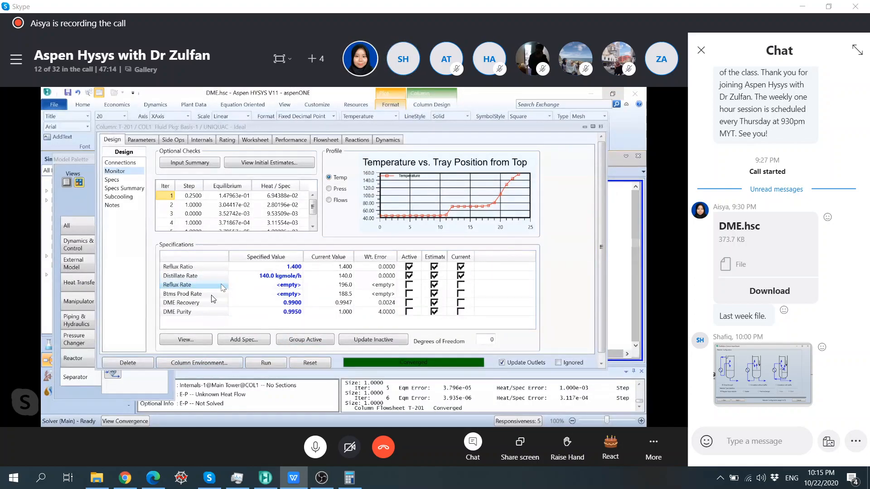
pyautogui.rightClick(222, 286)
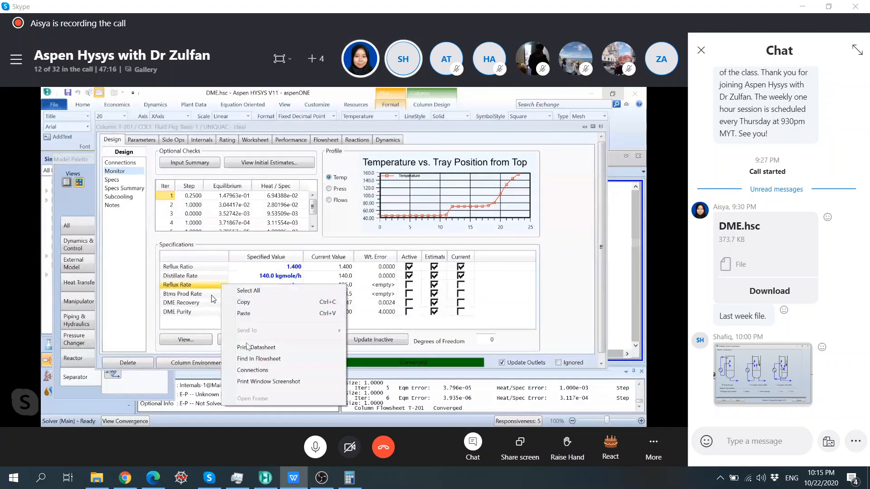
pyautogui.click(405, 326)
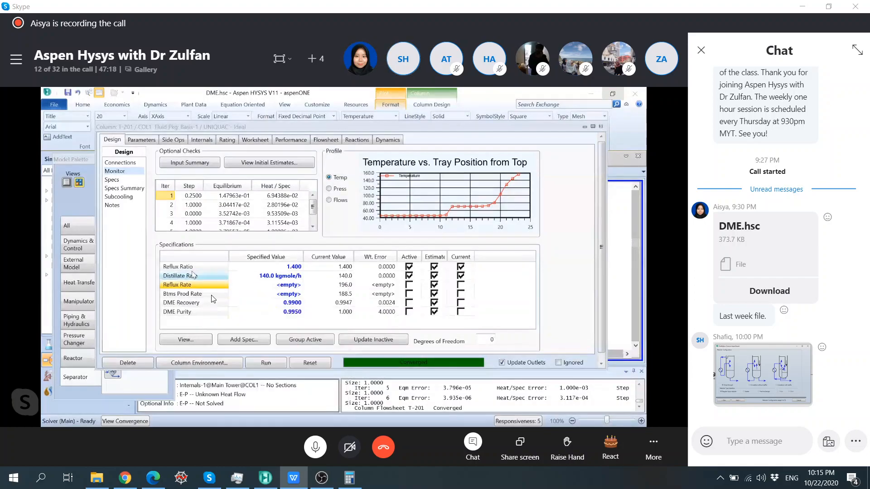
pyautogui.doubleClick(171, 285)
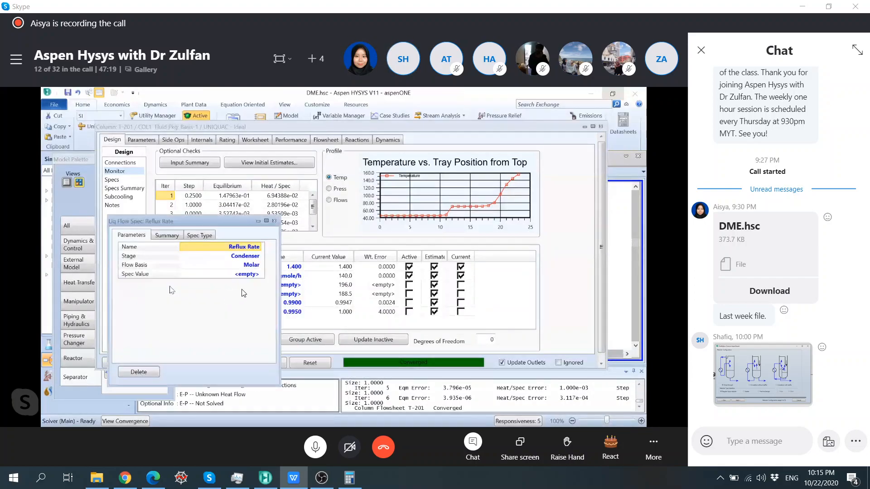
pyautogui.click(151, 375)
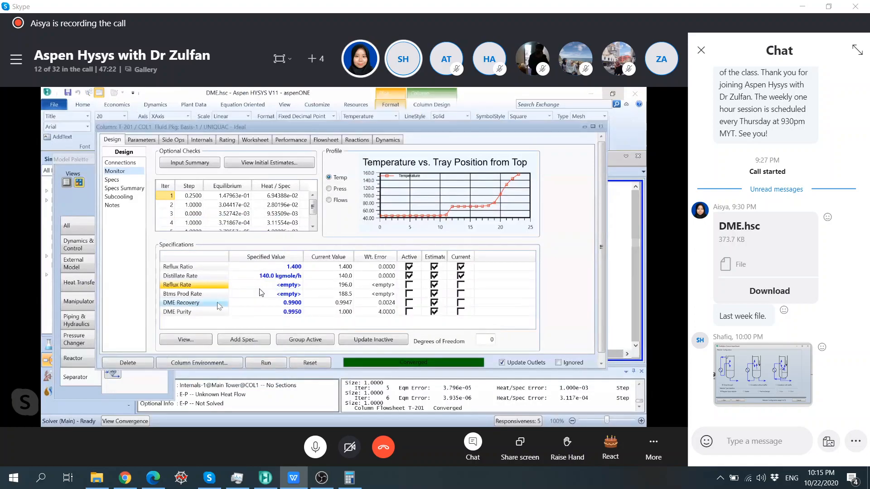
pyautogui.doubleClick(210, 285)
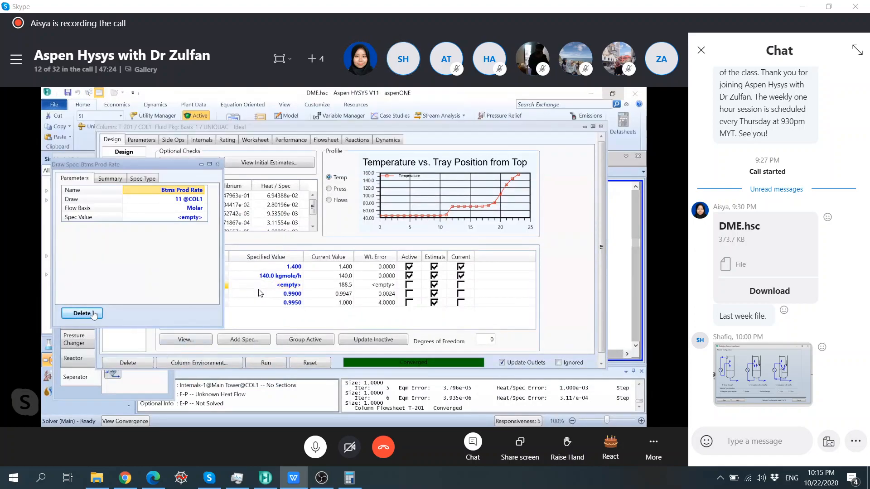
pyautogui.click(82, 313)
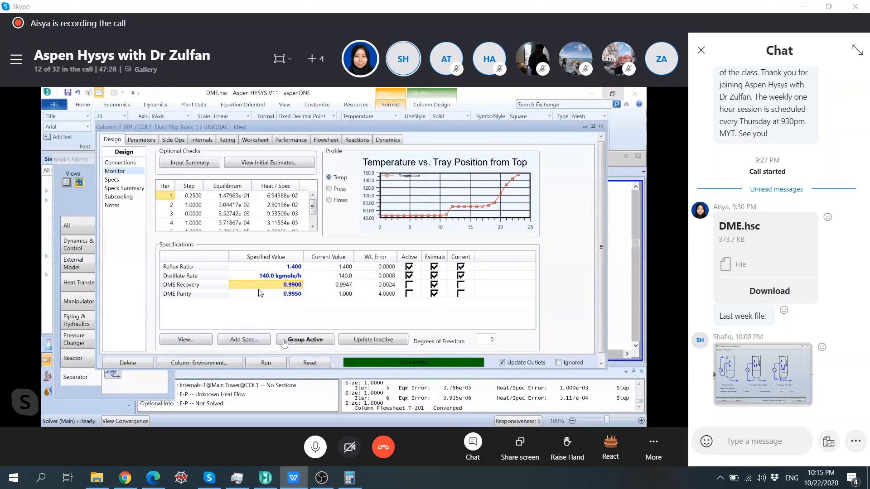
# Add a new specification of type Column Duty to column T-201
pyautogui.click(259, 340)
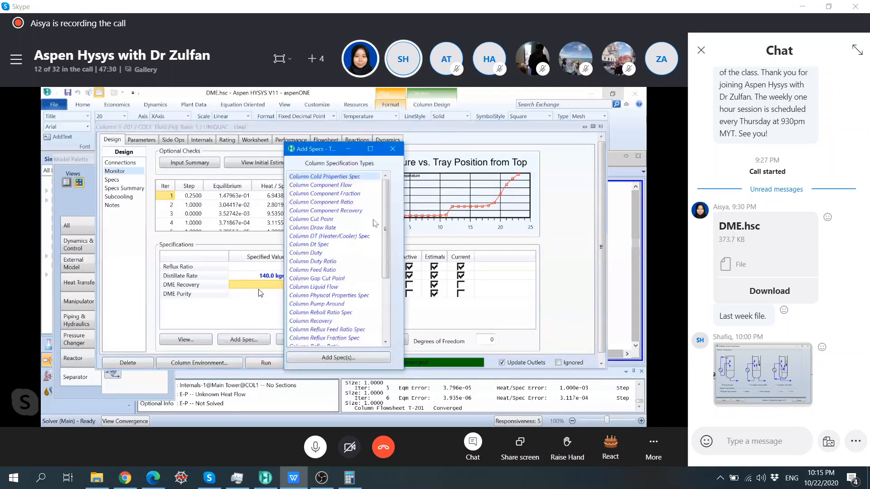
pyautogui.moveTo(384, 224); pyautogui.dragTo(386, 202)
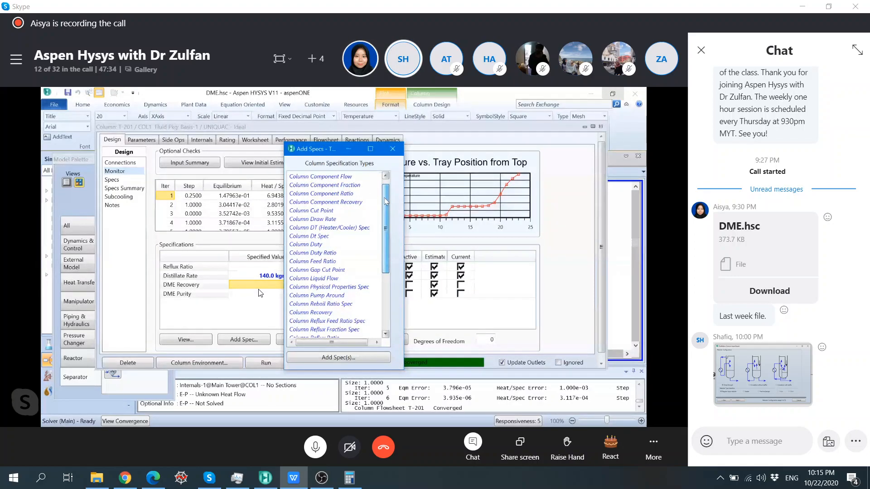
pyautogui.scroll(-2, 346, 246)
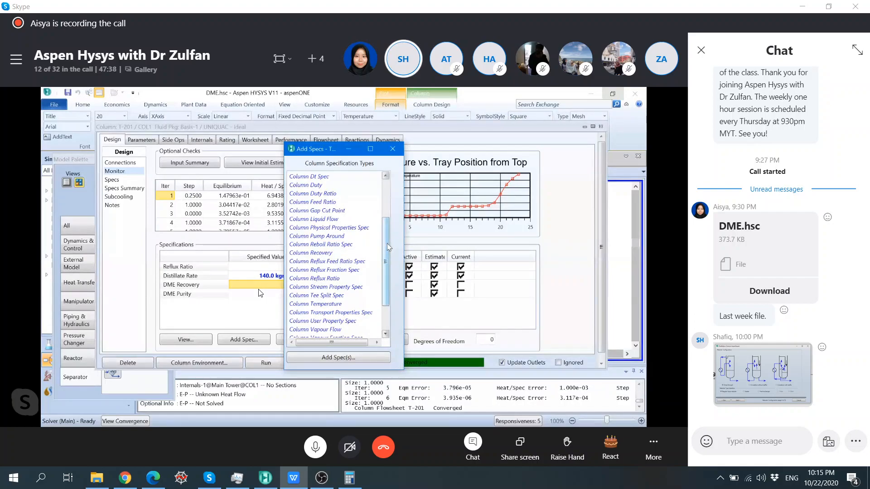
pyautogui.moveTo(388, 247); pyautogui.dragTo(387, 220)
pyautogui.click(312, 237)
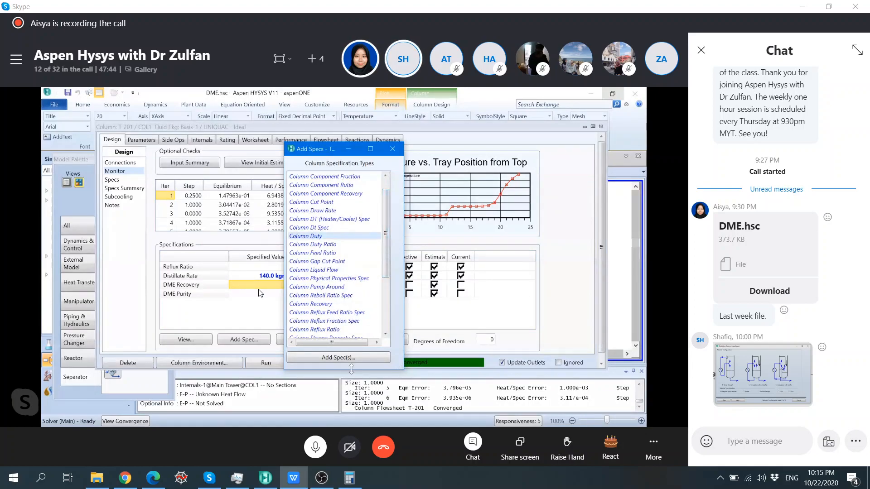
pyautogui.click(338, 358)
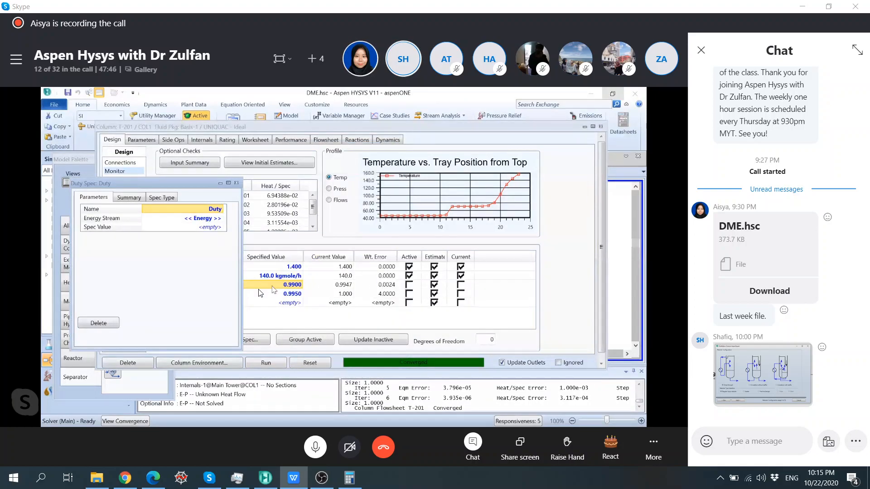
pyautogui.click(221, 218)
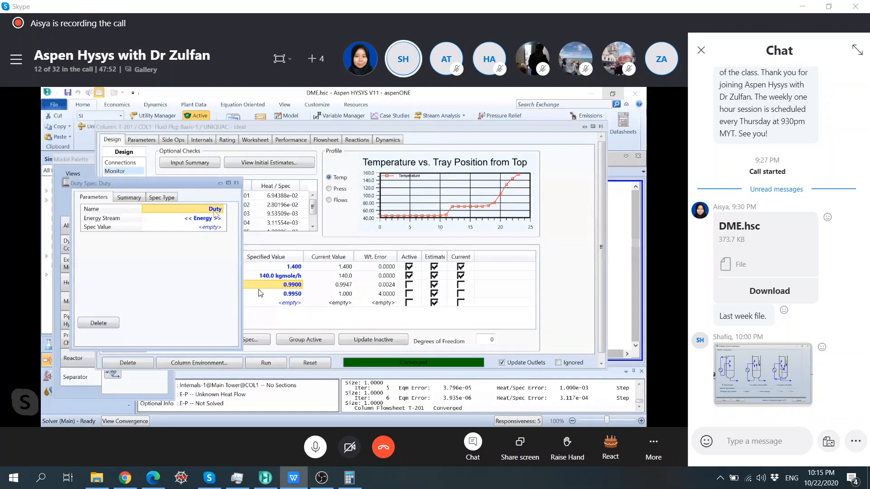
pyautogui.write('Re')
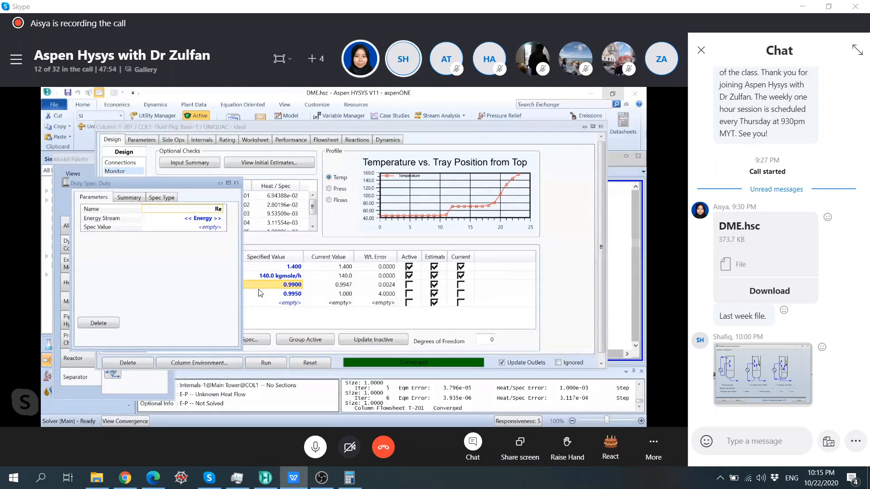
pyautogui.write('boiler Duty')
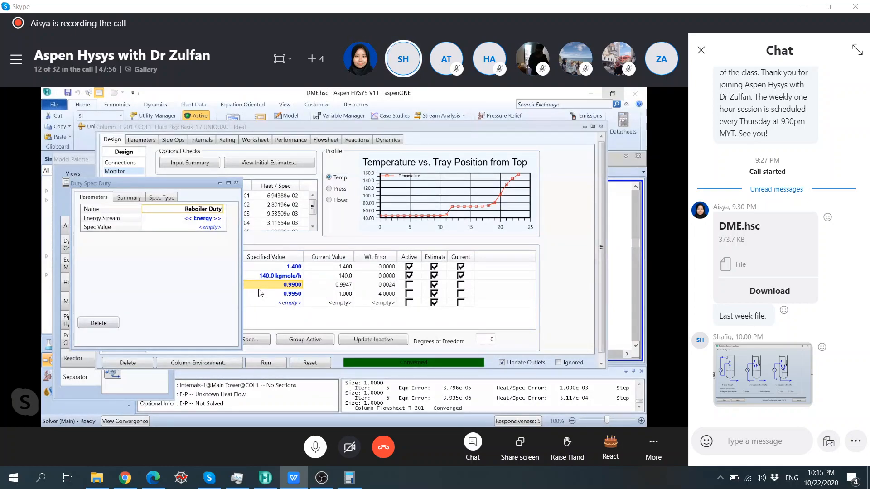
pyautogui.click(222, 219)
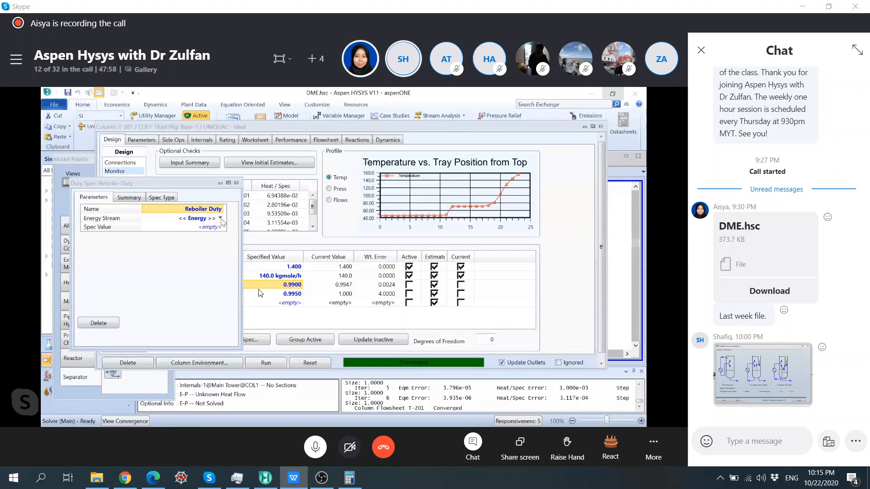
pyautogui.click(221, 219)
pyautogui.click(181, 231)
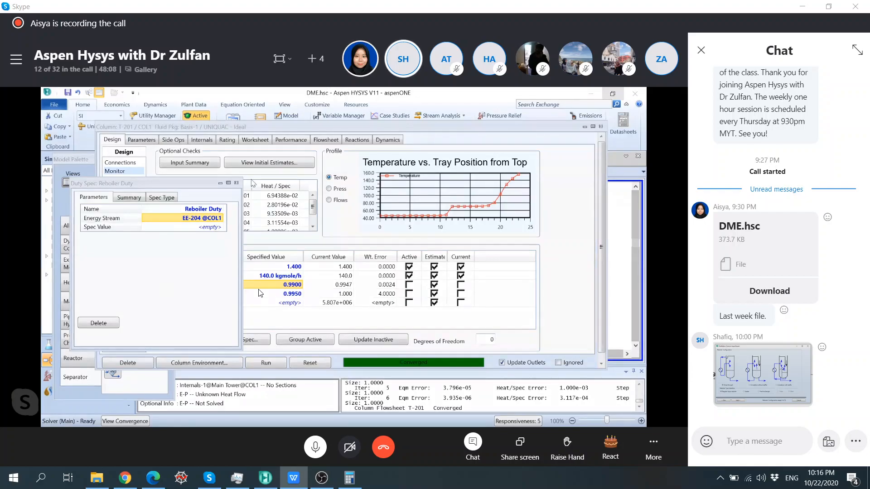
pyautogui.click(236, 184)
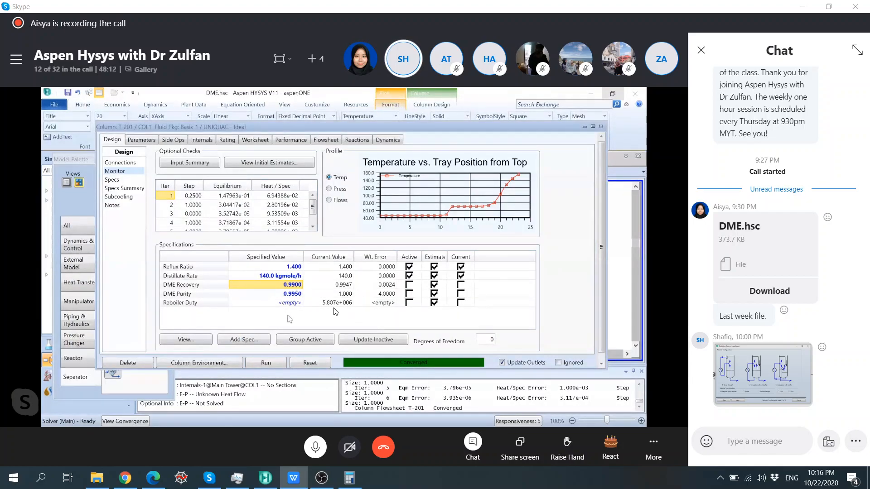
pyautogui.moveTo(323, 307)
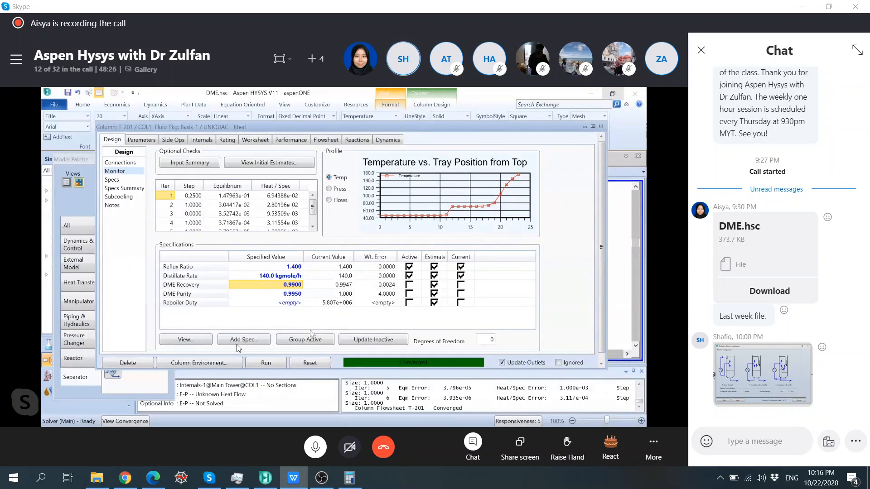
pyautogui.click(247, 340)
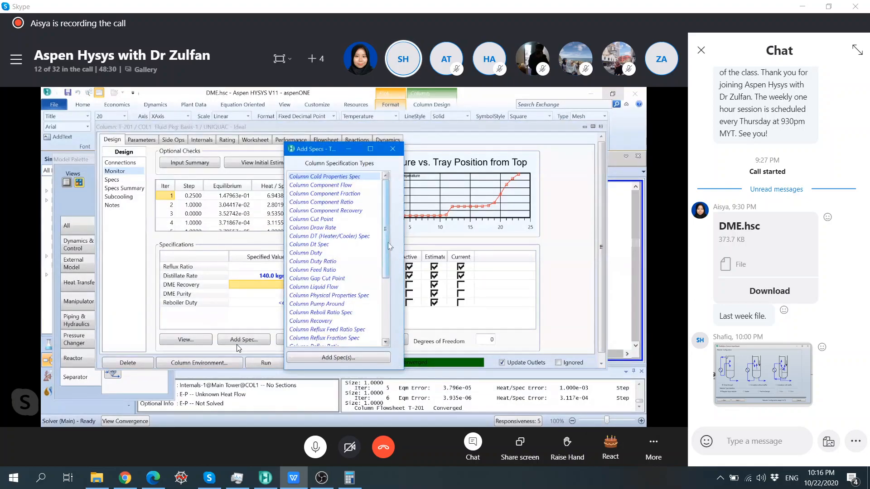
pyautogui.moveTo(389, 243); pyautogui.dragTo(390, 268)
pyautogui.click(306, 218)
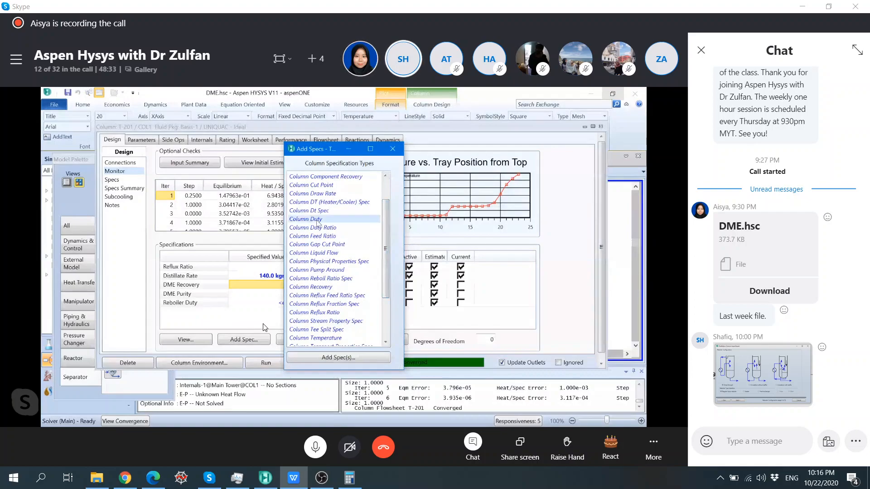
pyautogui.click(308, 357)
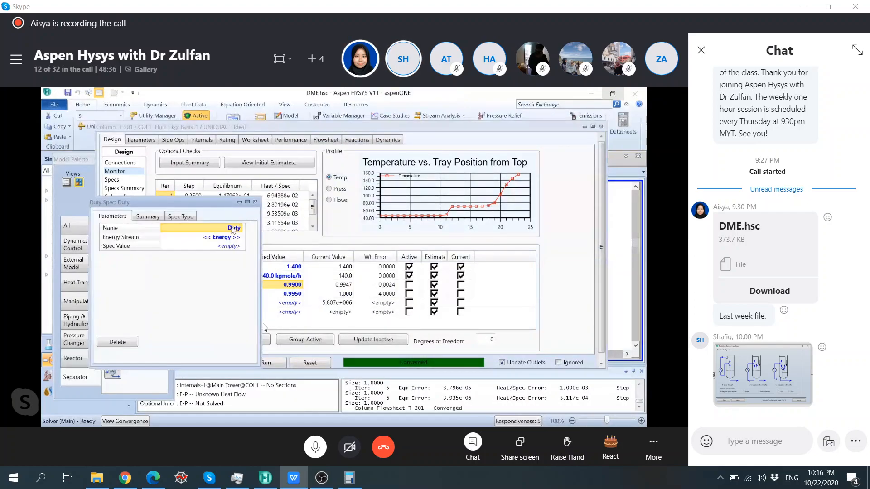
pyautogui.write('Condens')
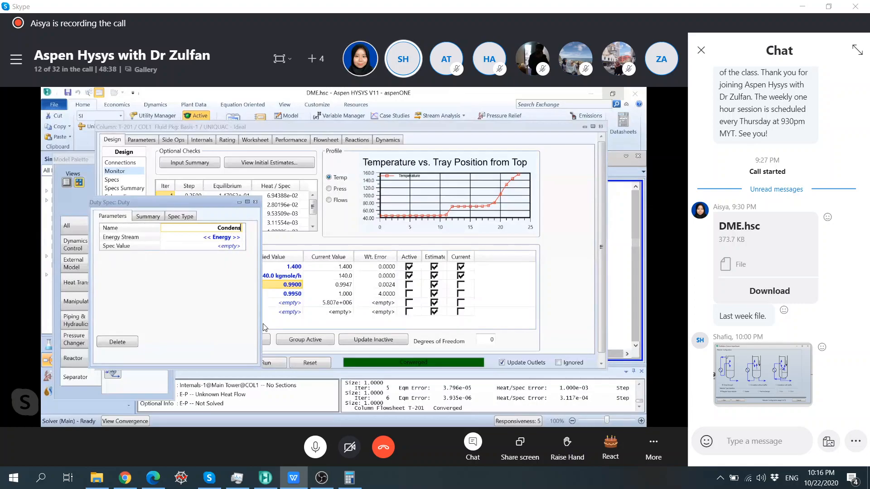
pyautogui.write('er Duty')
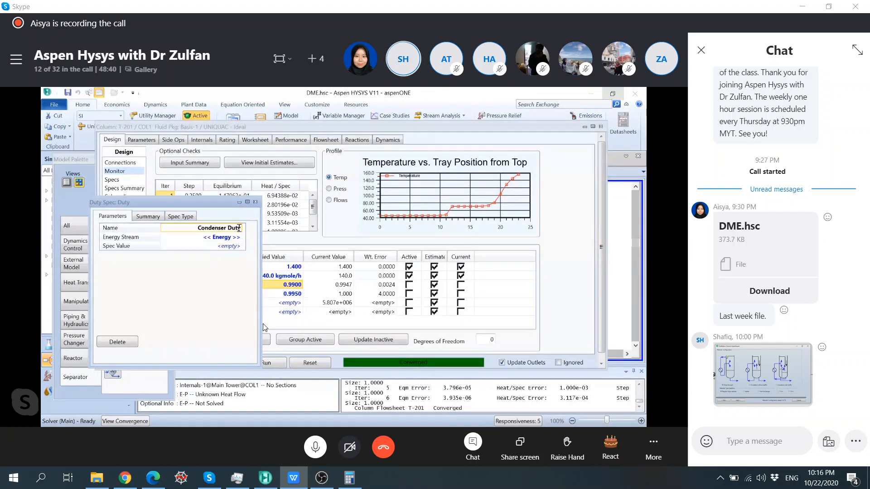
pyautogui.click(241, 238)
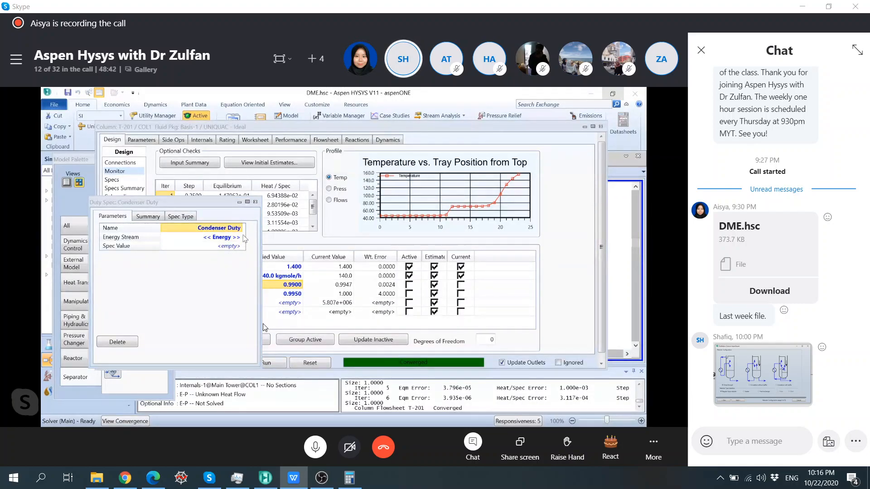
pyautogui.click(241, 237)
pyautogui.click(206, 260)
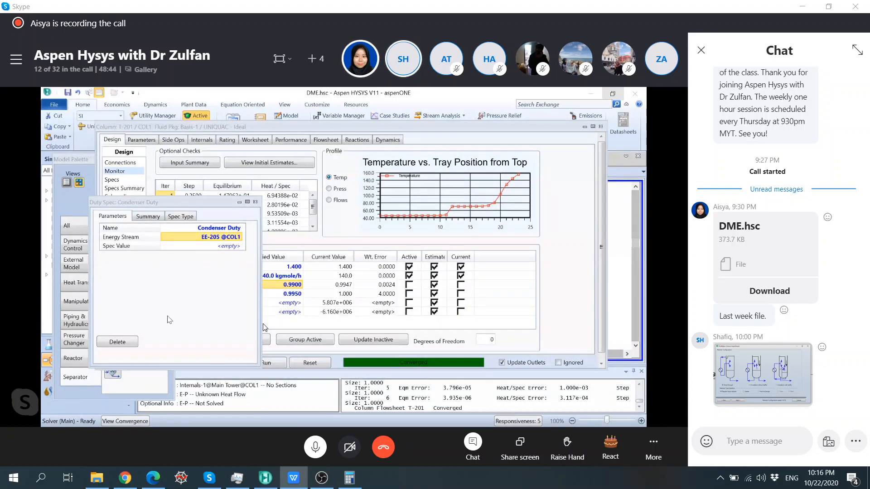
# Close the Condenser Duty specification window and set the Distillate Rate specification of column T-201 to 140 kgmole/h
pyautogui.click(255, 202)
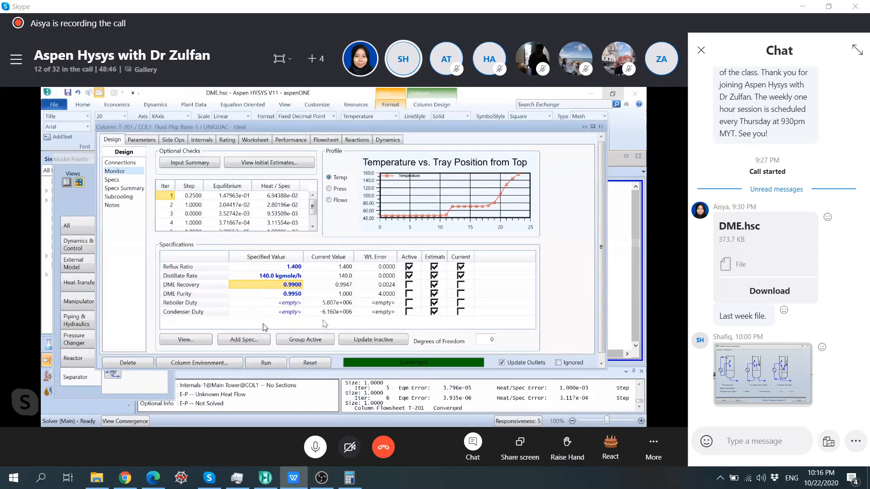
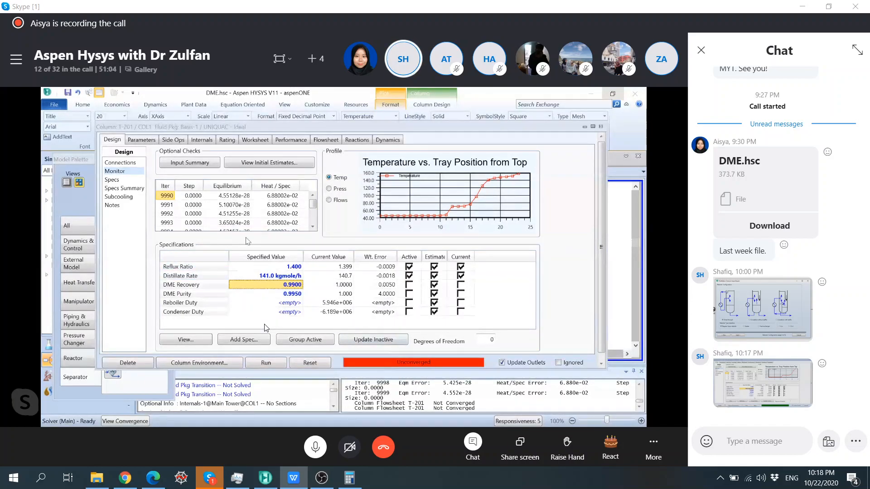
pyautogui.click(265, 277)
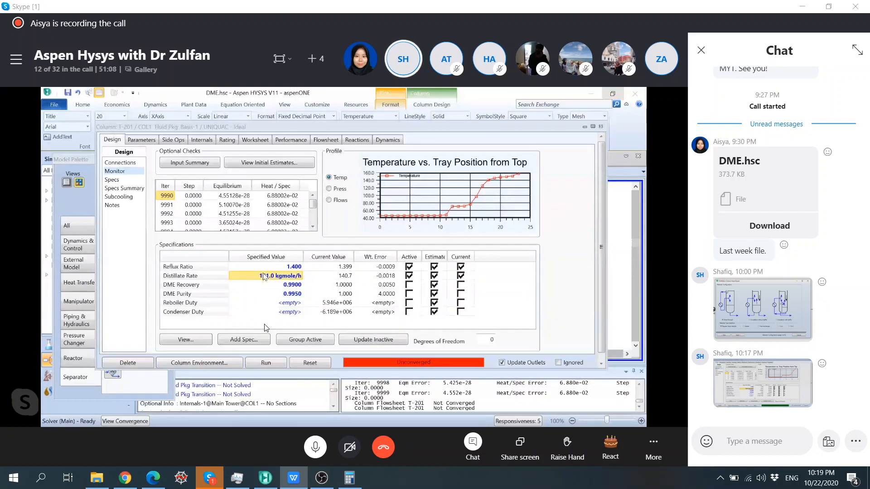
pyautogui.write('140')
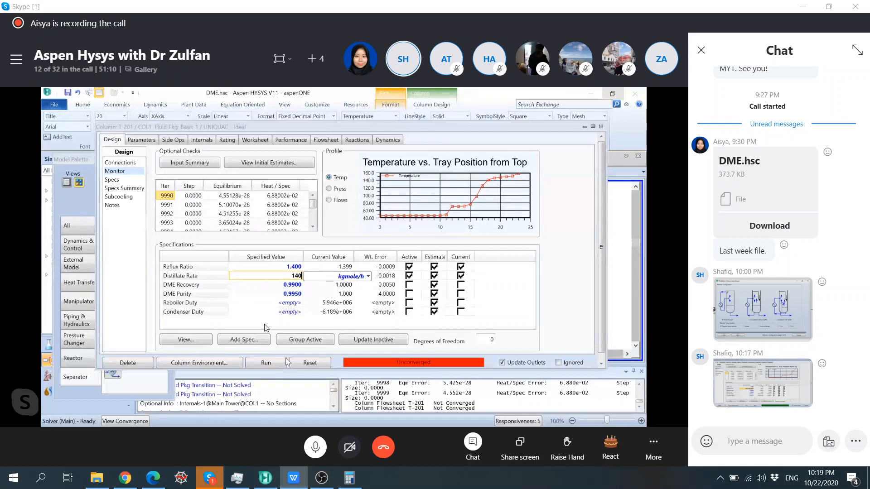
pyautogui.press('Return')
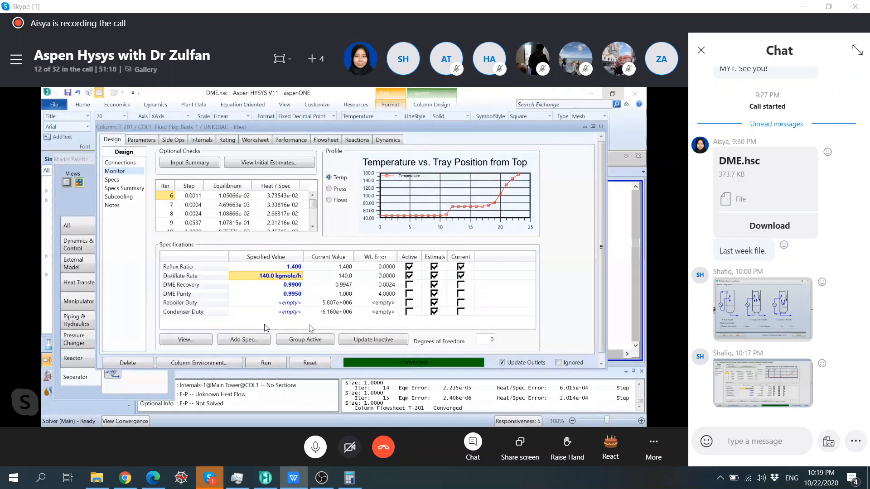
# Set the Reflux Ratio specification of column T-201 to 1.2
pyautogui.click(299, 267)
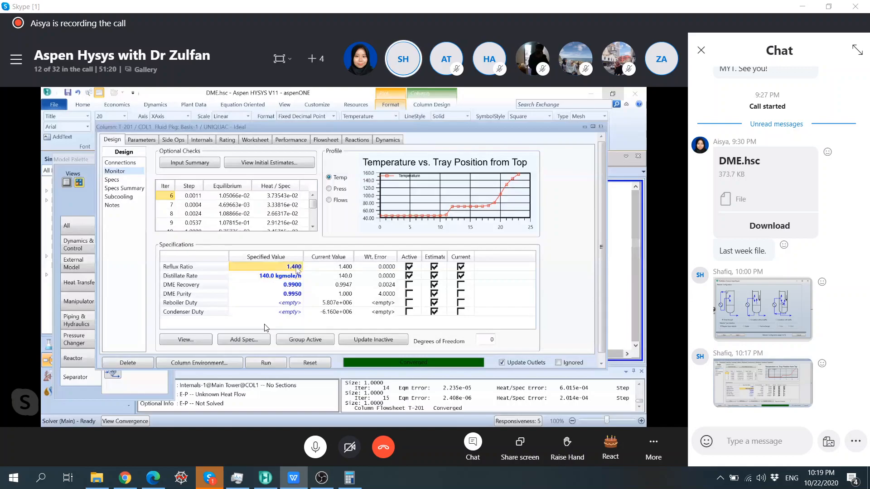
pyautogui.write('1.2.2')
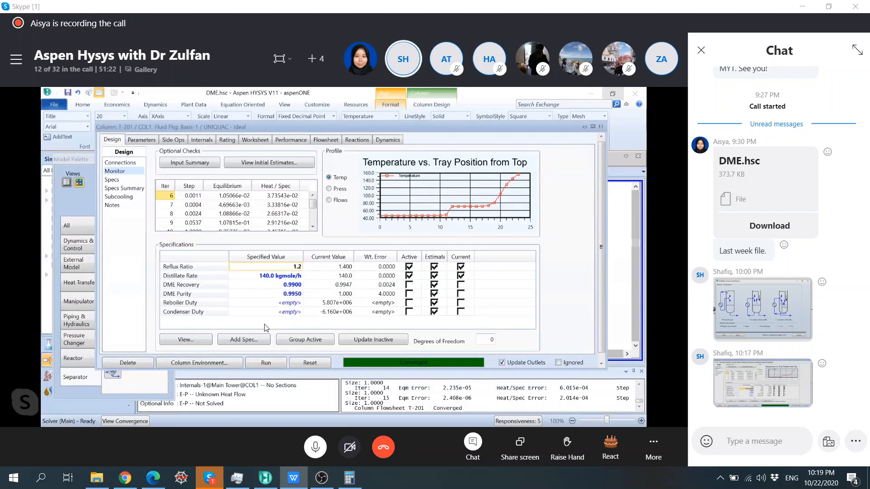
pyautogui.press('Return')
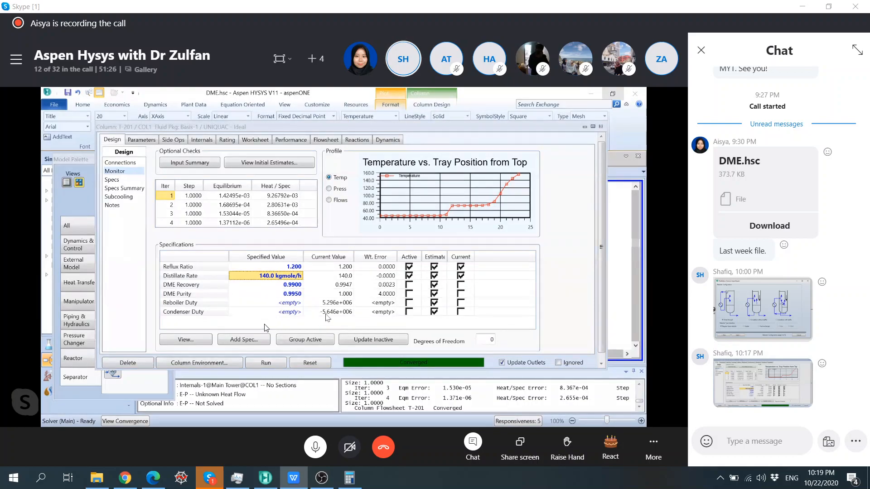
# Reduce the Reflux Ratio specification of column T-201 to 1
pyautogui.moveTo(339, 305)
pyautogui.click(297, 266)
pyautogui.write('1')
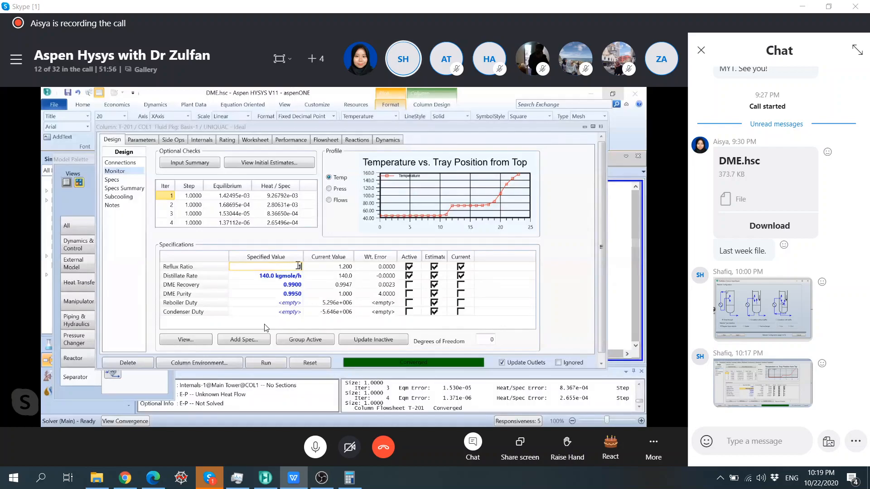
pyautogui.press('Return')
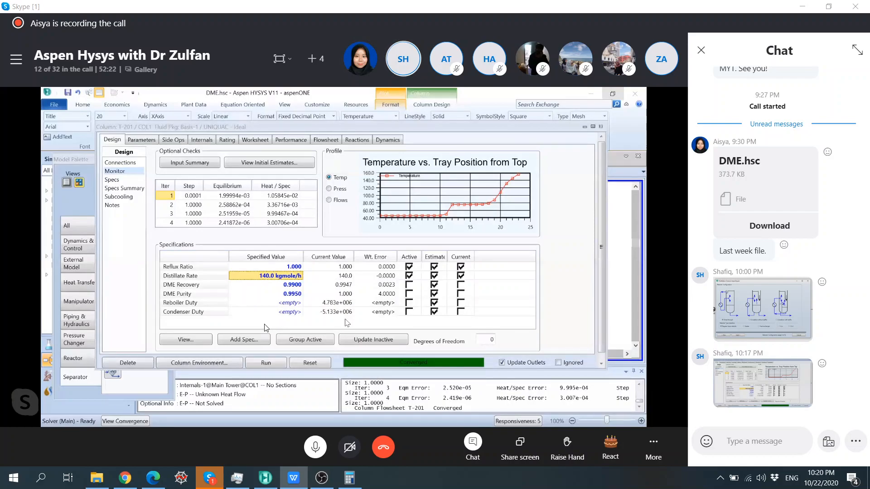
pyautogui.click(652, 445)
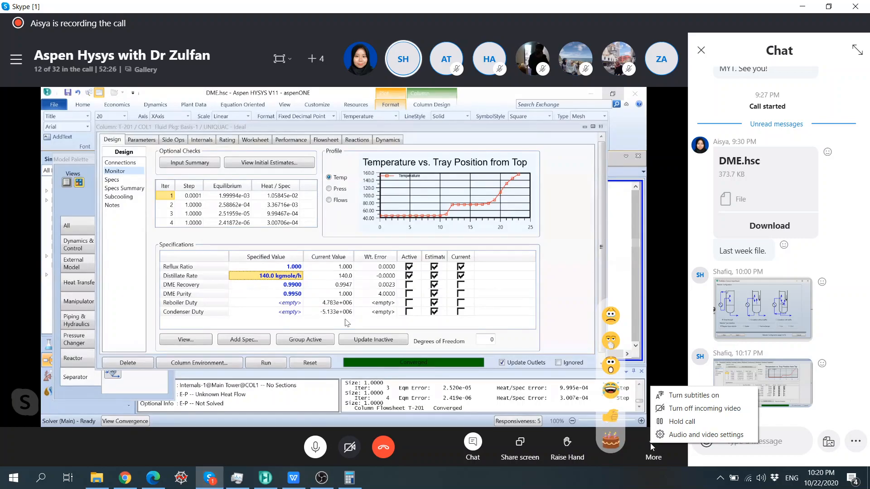
pyautogui.click(658, 314)
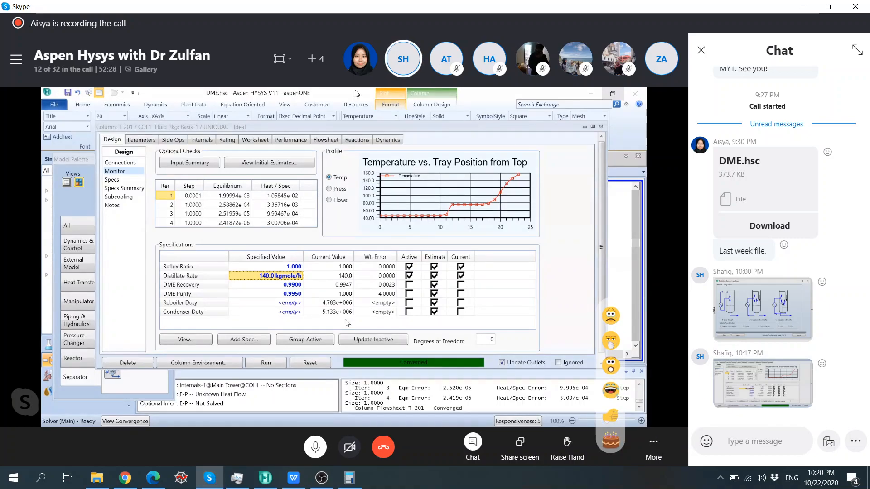
pyautogui.click(291, 63)
pyautogui.click(253, 60)
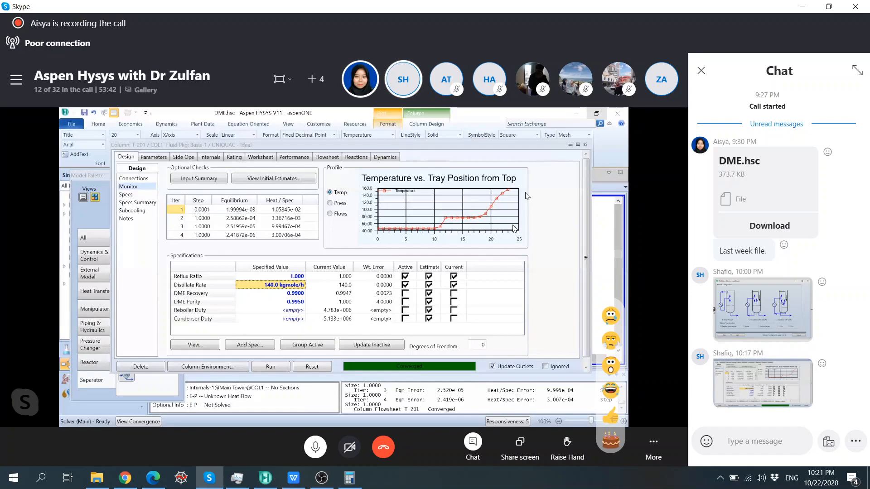
# Save the DME.hsc case and close the column T-201 window to return to the main flowsheet
pyautogui.click(84, 113)
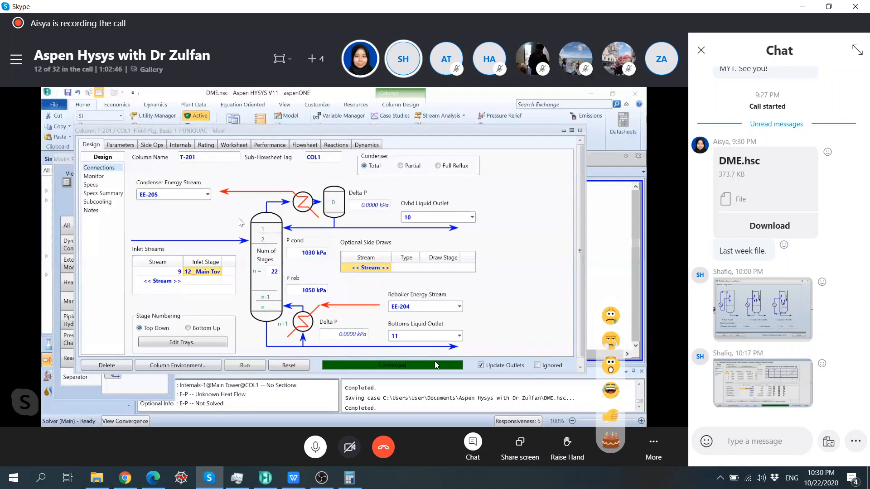
pyautogui.click(579, 132)
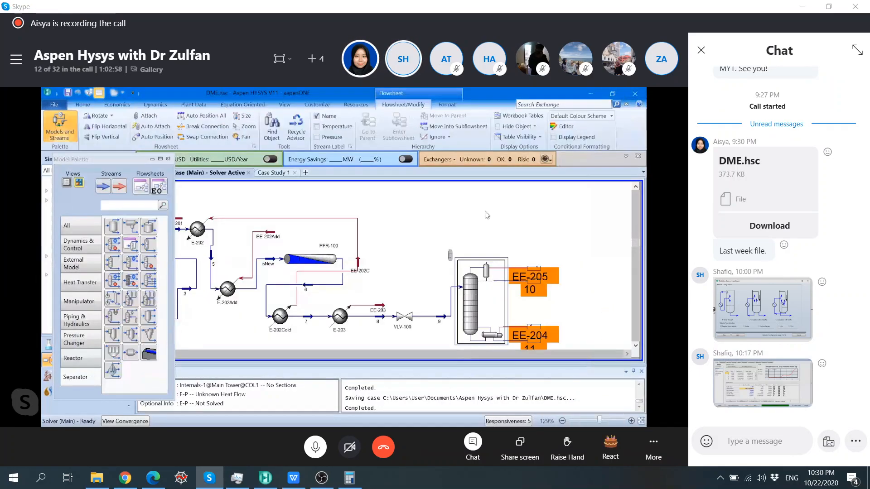